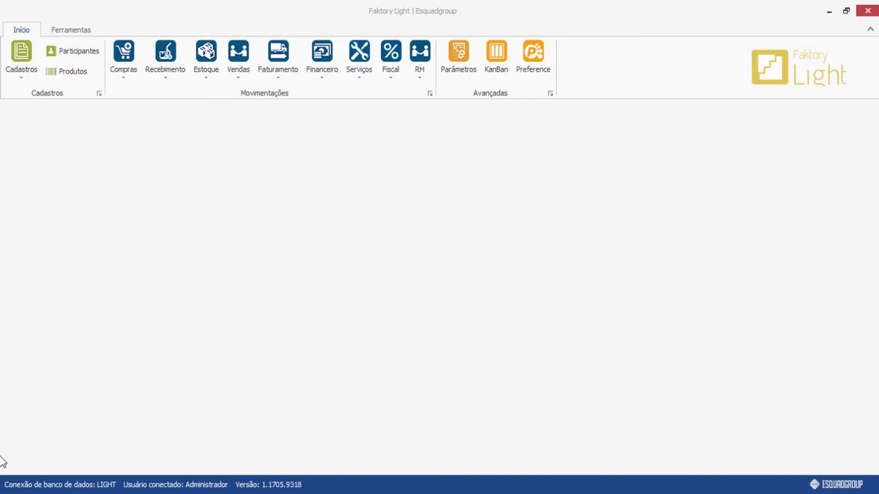
Step: Open the cash flow Plano de Contas register and view the Fluxo de Caixa Modelo Faktory chart of accounts
{"action": "left_click", "coordinate": [22, 76]}
{"action": "mouse_move", "coordinate": [42, 179]}
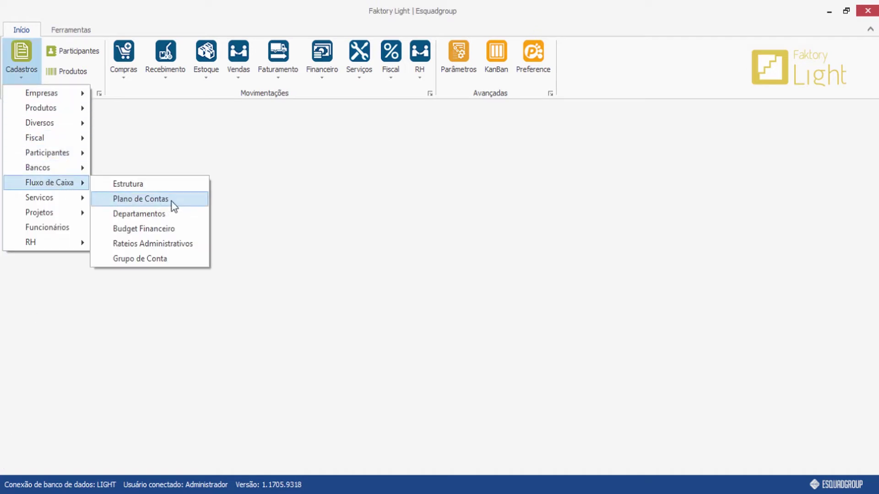
{"action": "left_click", "coordinate": [173, 205]}
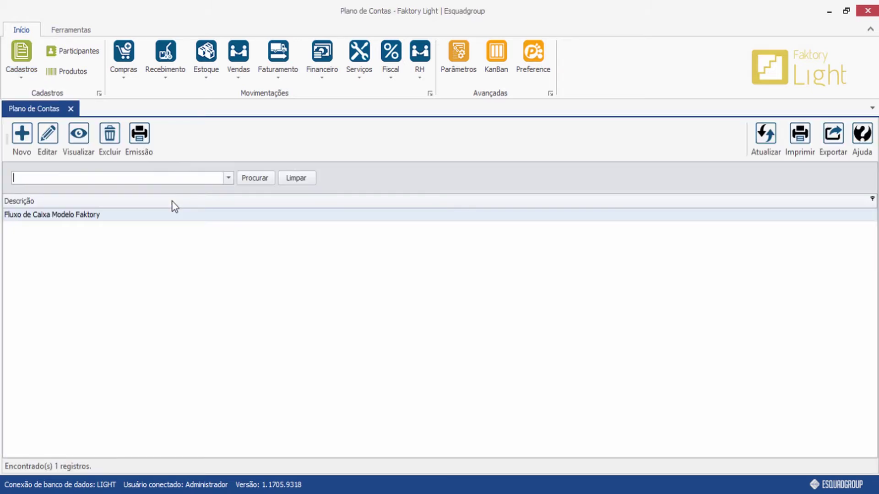
{"action": "left_click", "coordinate": [35, 216]}
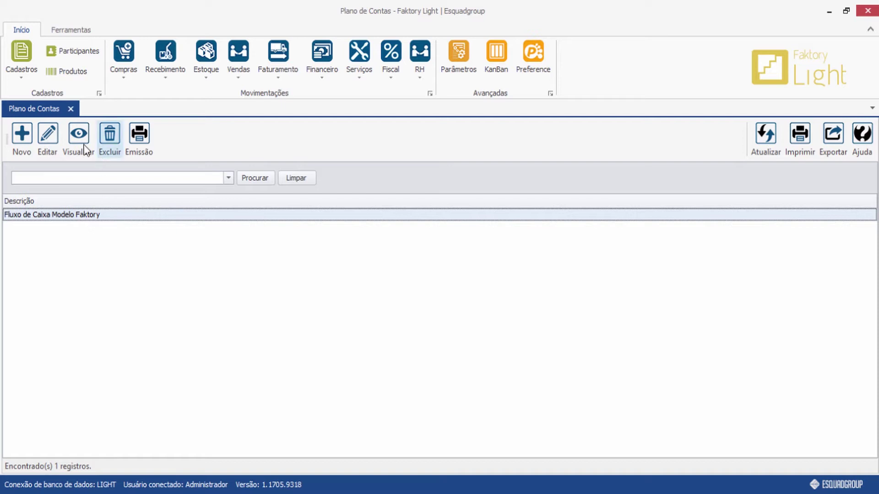
{"action": "left_click", "coordinate": [78, 141]}
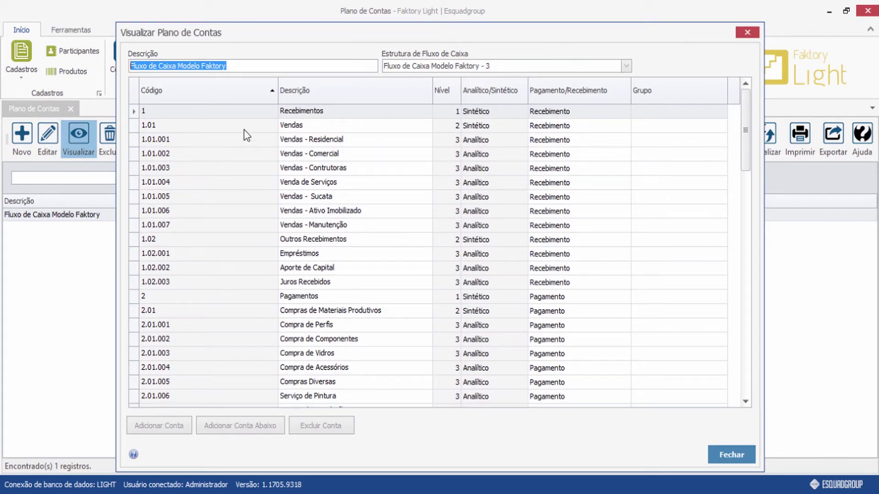
Step: Examine the receipt and payment accounts in the Fluxo de Caixa Modelo Faktory chart, then close it and the register
{"action": "scroll", "coordinate": [291, 152], "scroll_direction": "down", "scroll_amount": 2}
{"action": "scroll", "coordinate": [290, 152], "scroll_direction": "down", "scroll_amount": 2}
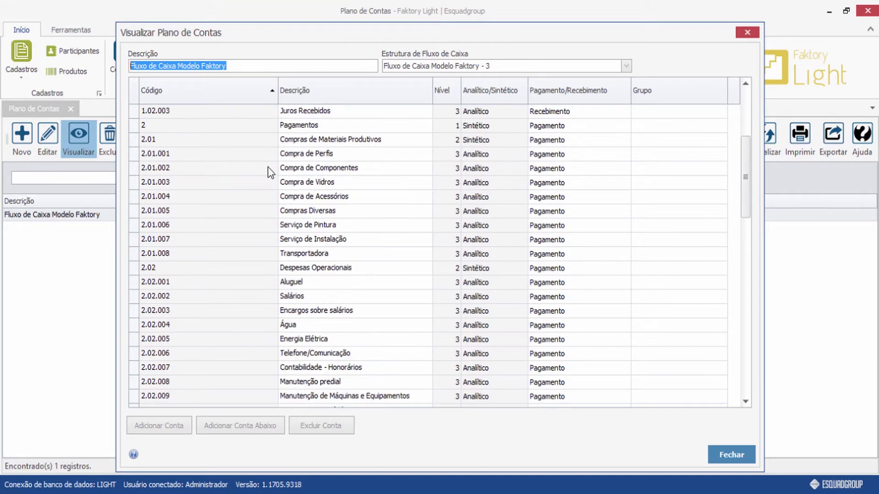
{"action": "scroll", "coordinate": [268, 168], "scroll_direction": "down", "scroll_amount": 4}
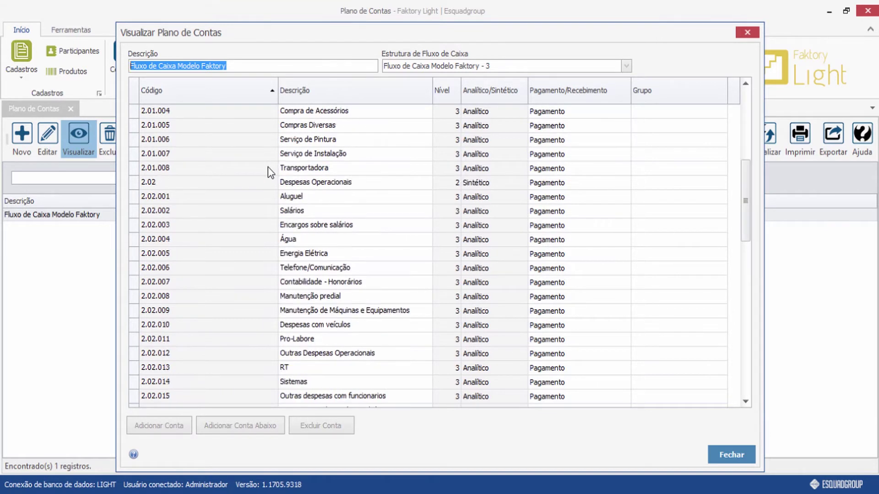
{"action": "scroll", "coordinate": [268, 168], "scroll_direction": "down", "scroll_amount": 11}
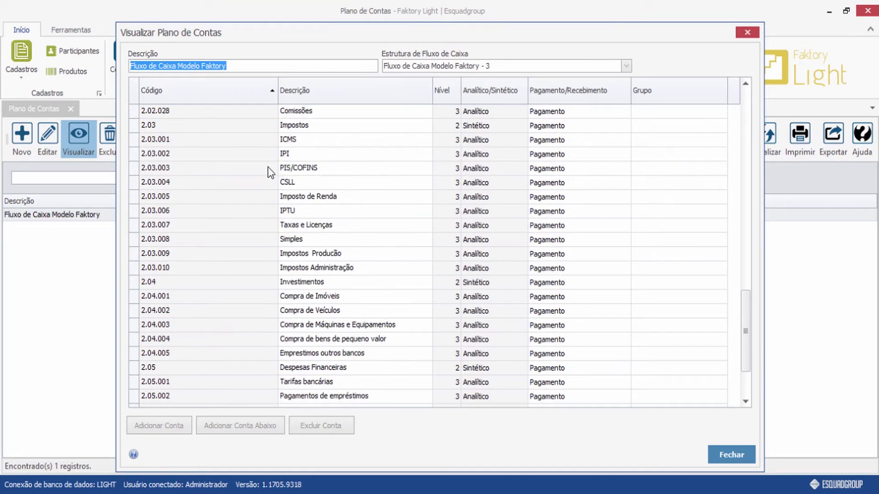
{"action": "scroll", "coordinate": [268, 167], "scroll_direction": "up", "scroll_amount": 13}
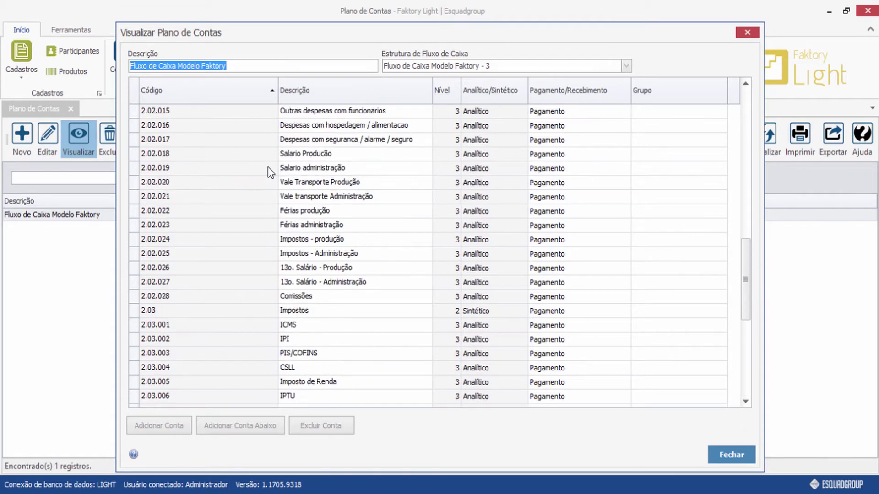
{"action": "scroll", "coordinate": [267, 167], "scroll_direction": "up", "scroll_amount": 7}
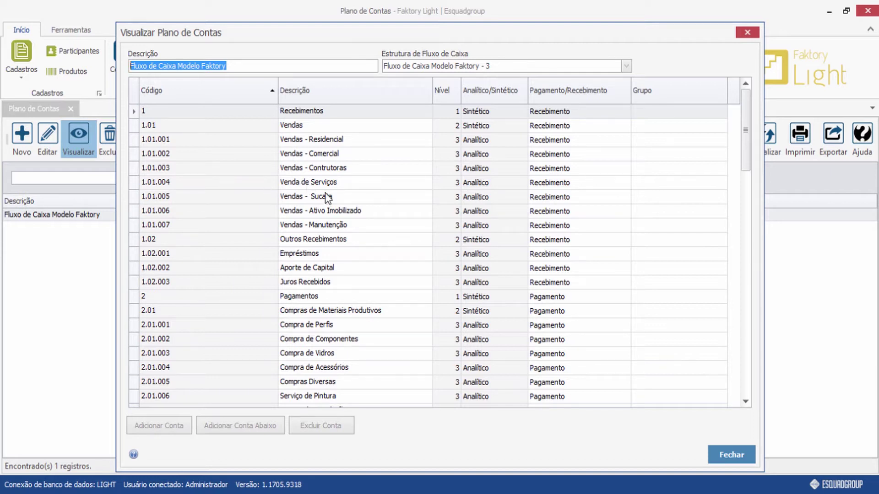
{"action": "left_click", "coordinate": [750, 36]}
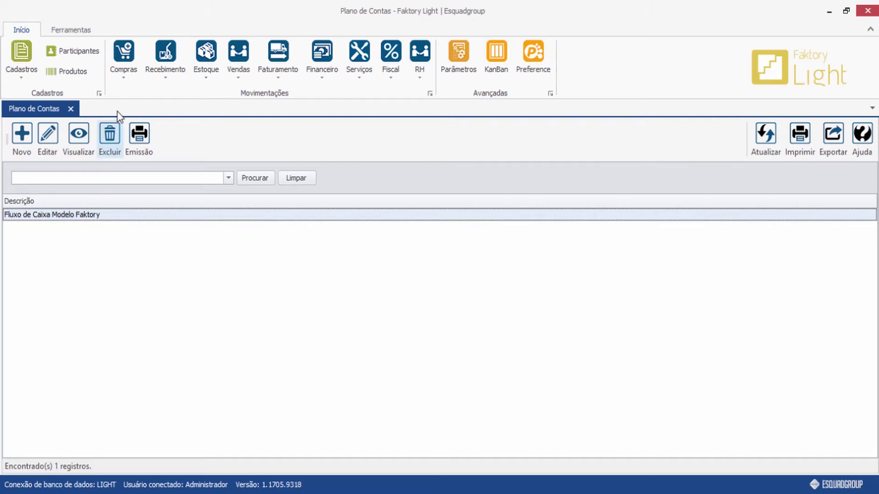
{"action": "left_click", "coordinate": [71, 108]}
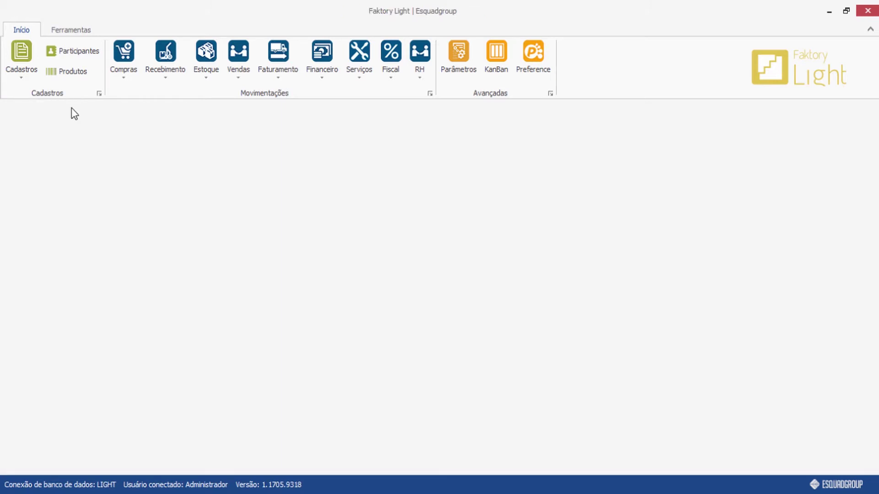
Step: Open the cash flow Budget Financeiro register and start a new financial budget
{"action": "left_click", "coordinate": [23, 60]}
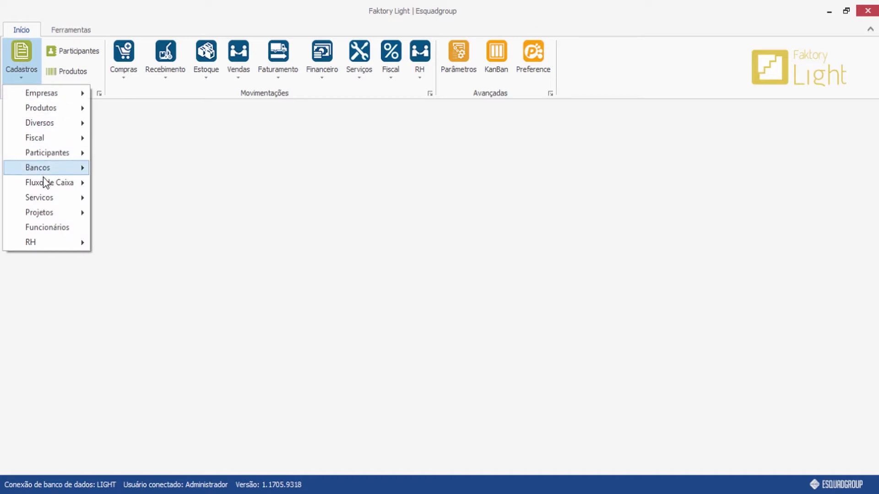
{"action": "mouse_move", "coordinate": [50, 184]}
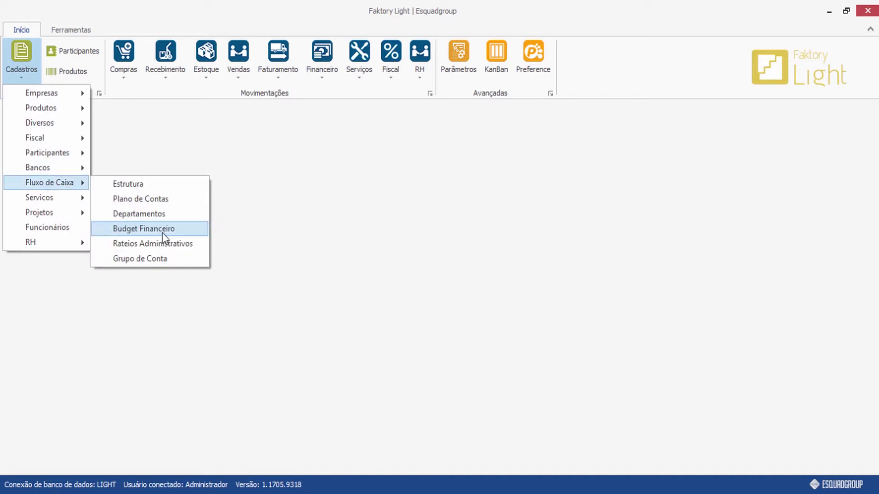
{"action": "left_click", "coordinate": [195, 232]}
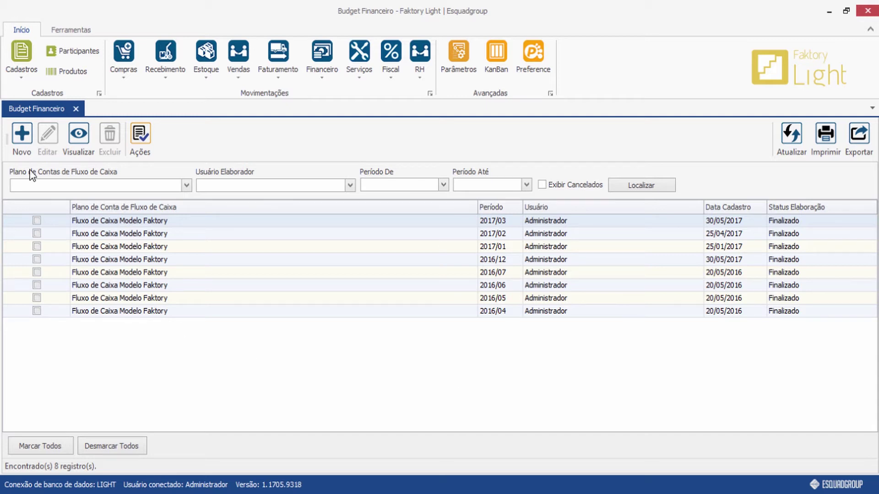
{"action": "left_click", "coordinate": [20, 136]}
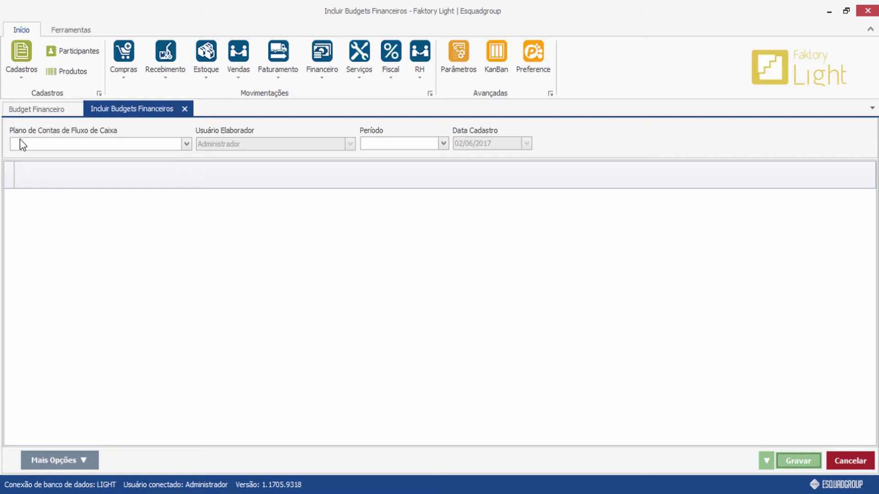
Step: Set the new budget's chart of accounts to Fluxo de Caixa Modelo Faktory and its period to 2017/06
{"action": "left_click", "coordinate": [186, 145]}
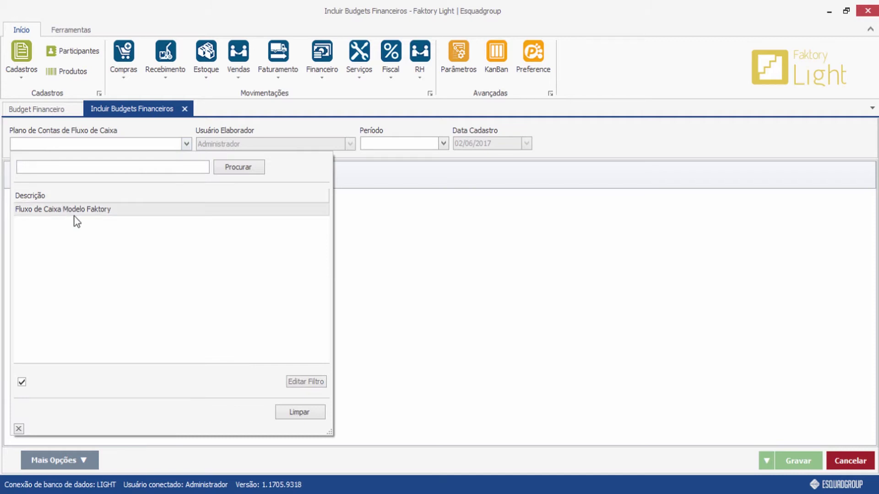
{"action": "left_click", "coordinate": [134, 210]}
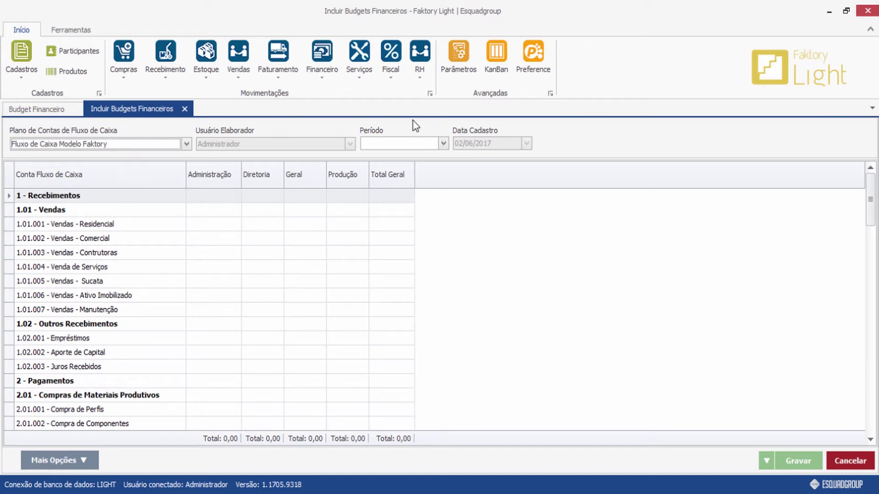
{"action": "left_click", "coordinate": [444, 144]}
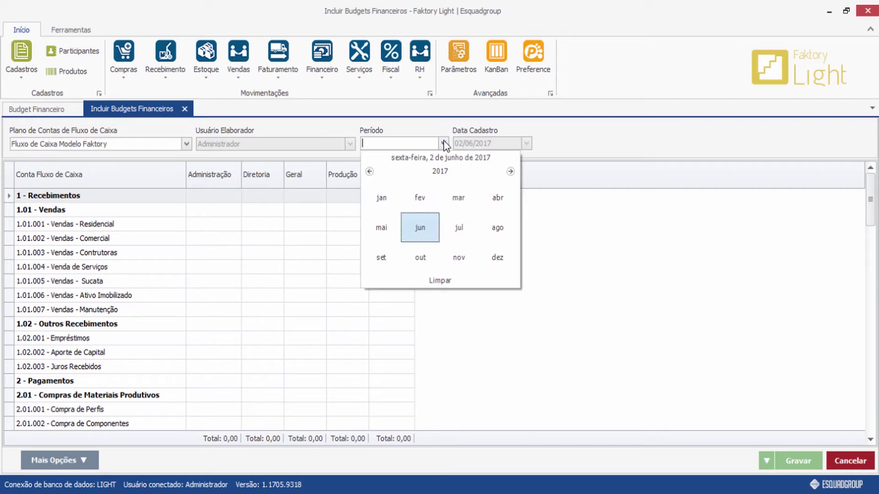
{"action": "left_click", "coordinate": [429, 226]}
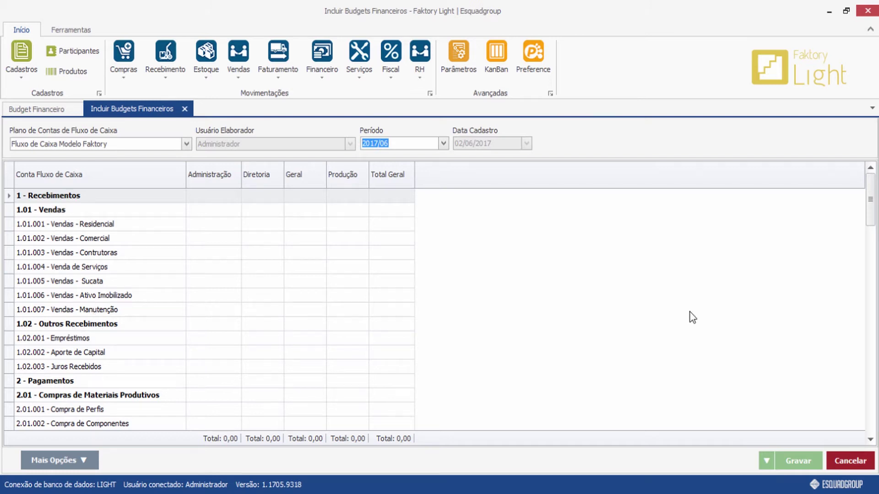
Step: Examine the budget grid's receipt and payment accounts and its Administração, Diretoria and Geral columns
{"action": "left_click_drag", "start_coordinate": [871, 223], "coordinate": [871, 265]}
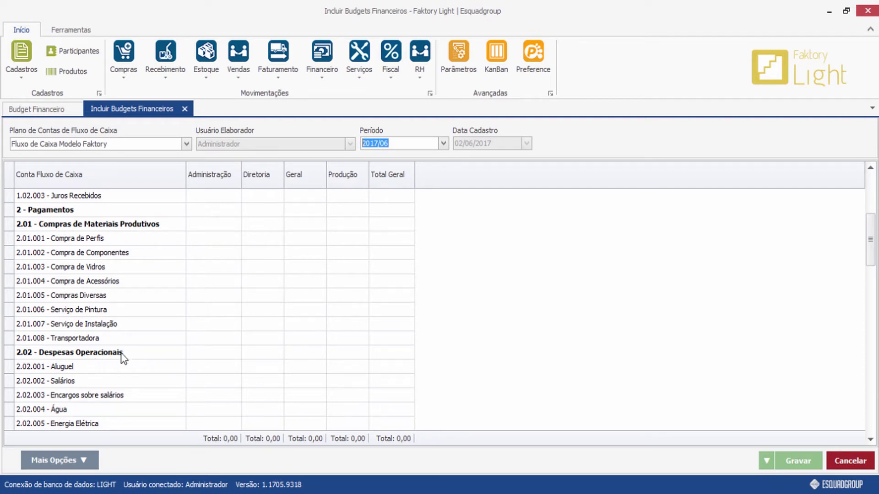
{"action": "left_click_drag", "start_coordinate": [871, 240], "coordinate": [853, 193]}
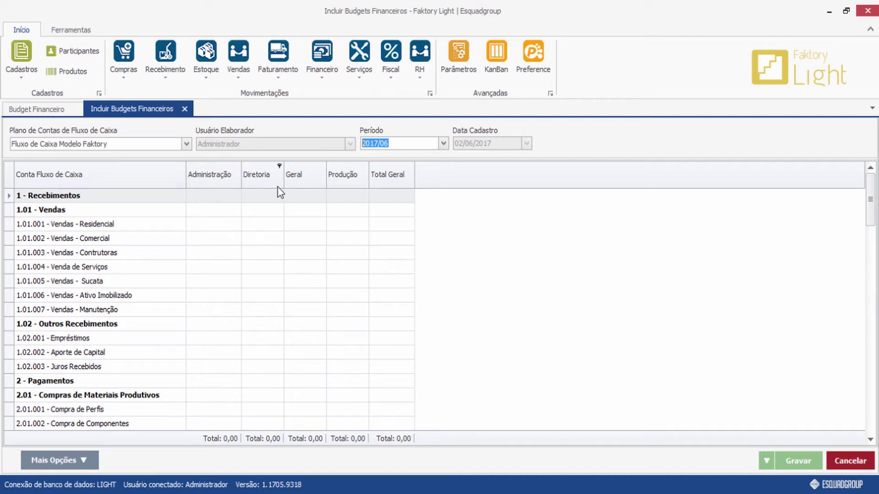
{"action": "left_click", "coordinate": [303, 196]}
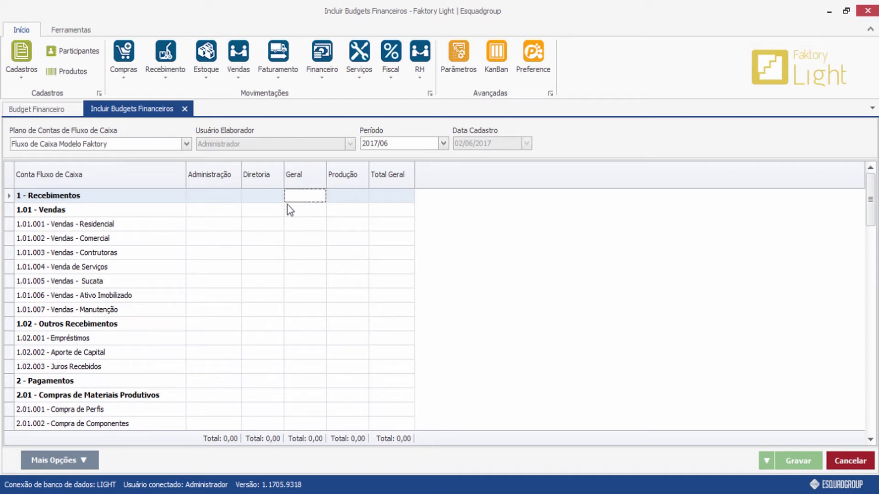
{"action": "left_click", "coordinate": [224, 211]}
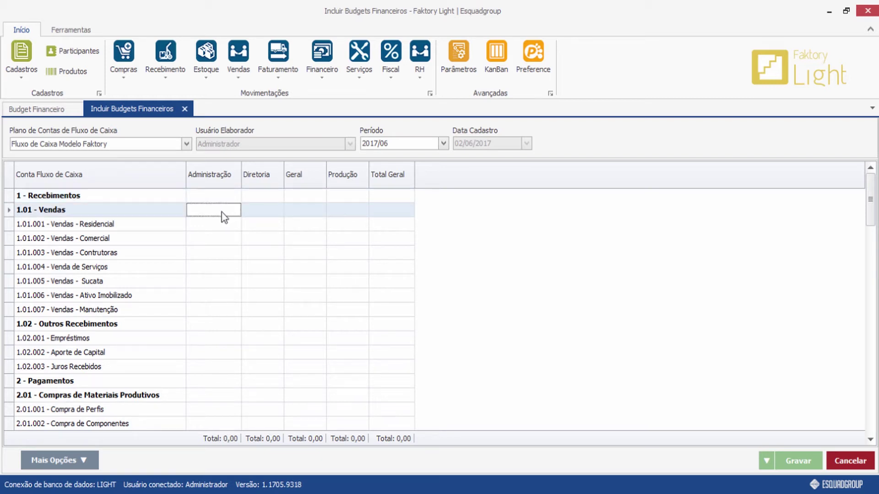
{"action": "left_click", "coordinate": [258, 213]}
{"action": "left_click", "coordinate": [297, 213]}
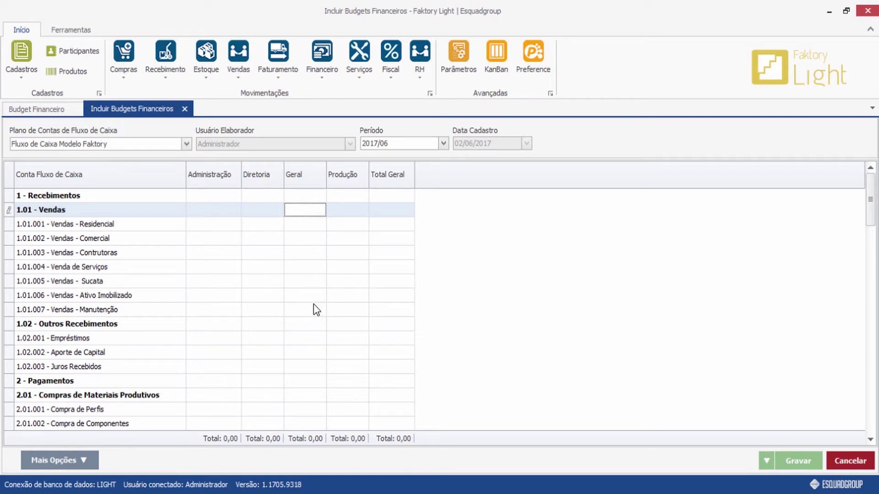
{"action": "left_click", "coordinate": [221, 410]}
{"action": "left_click", "coordinate": [261, 409]}
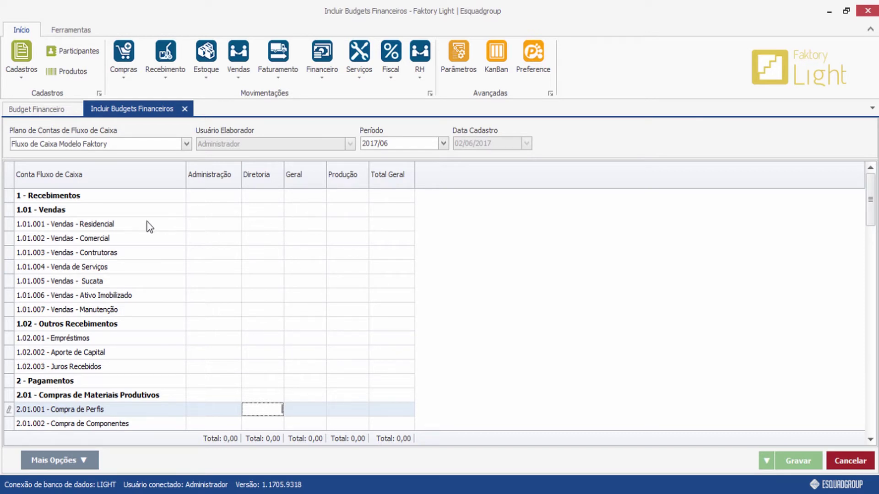
Step: Go through the individual sales accounts listed under 1.01 - Vendas
{"action": "left_click", "coordinate": [110, 225]}
{"action": "left_click", "coordinate": [120, 253]}
{"action": "key", "text": "Down"}
{"action": "key", "text": "Down"}
{"action": "key", "text": "Down"}
{"action": "key", "text": "Down"}
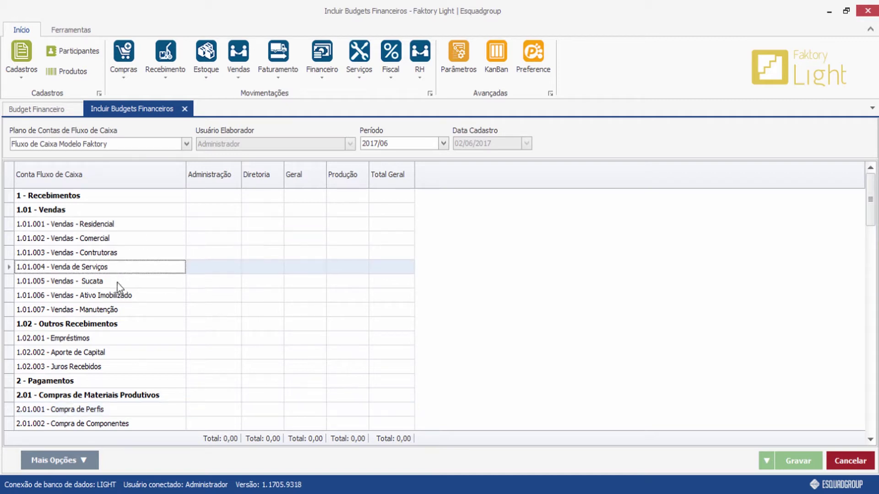
Step: Enter Geral budgets of 150.000 for Vendas - Residencial and 300.000 for Vendas - Comercial
{"action": "left_click", "coordinate": [138, 223]}
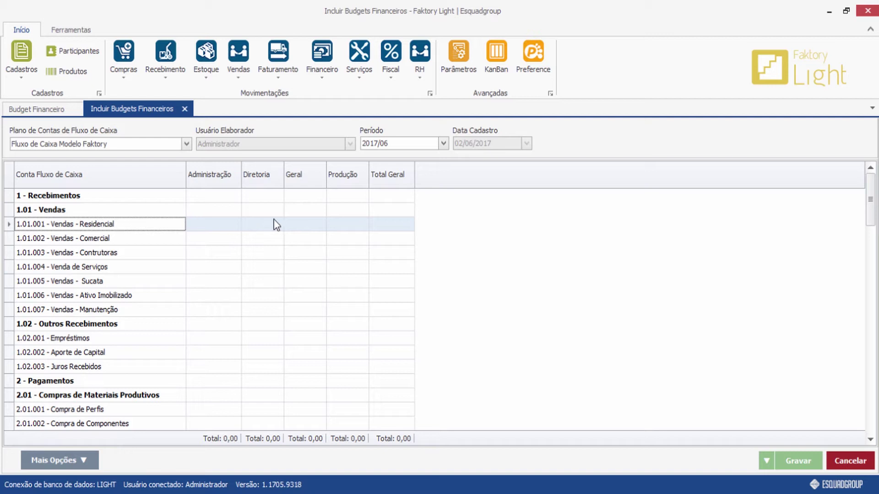
{"action": "left_click", "coordinate": [311, 223]}
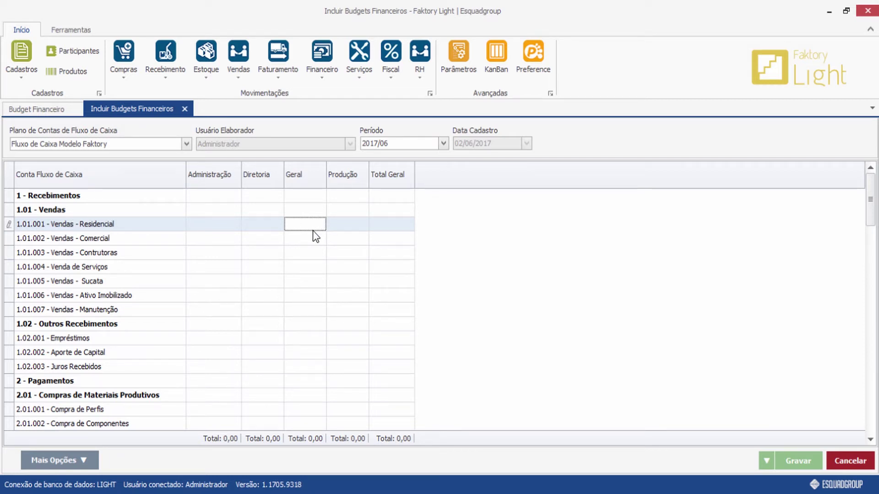
{"action": "type", "text": "150.000"}
{"action": "left_click", "coordinate": [305, 239]}
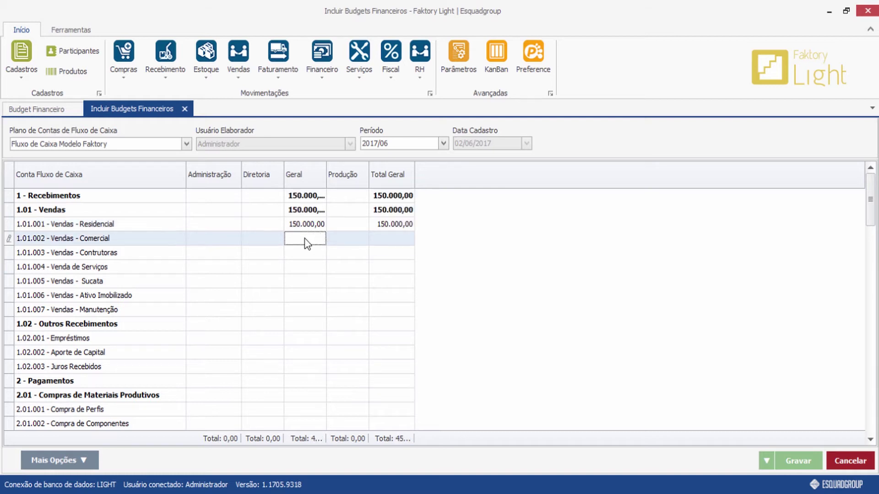
{"action": "type", "text": "300.000"}
Step: Enter Geral budgets of 200.000 for Vendas - Contrutoras and 50.000,00 for Venda de Serviços
{"action": "left_click", "coordinate": [312, 260]}
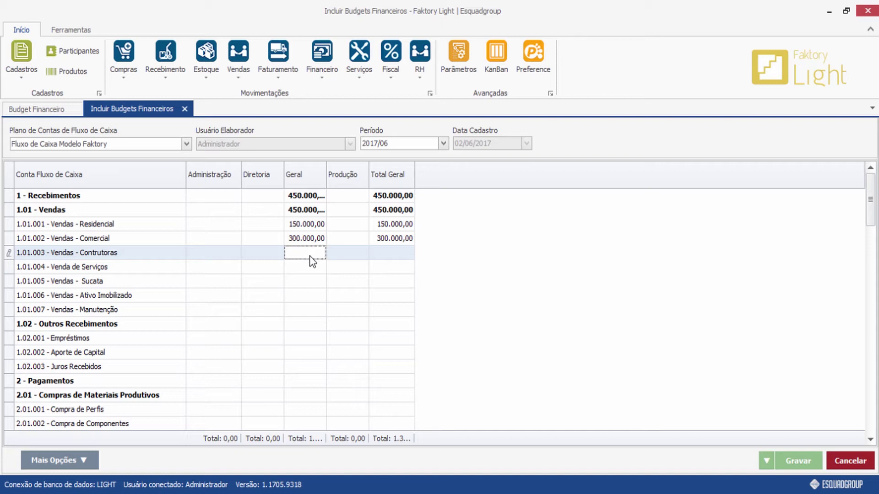
{"action": "type", "text": "200.000"}
{"action": "key", "text": "Return"}
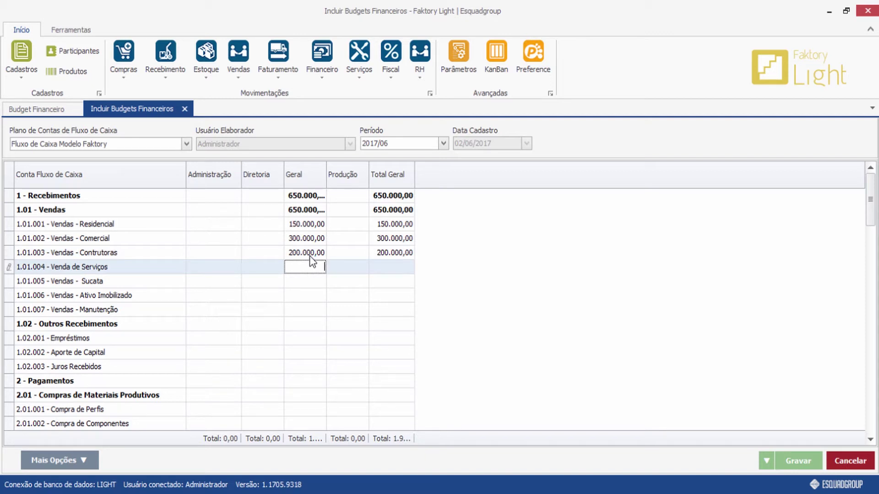
{"action": "type", "text": "50.000,00"}
{"action": "key", "text": "Return"}
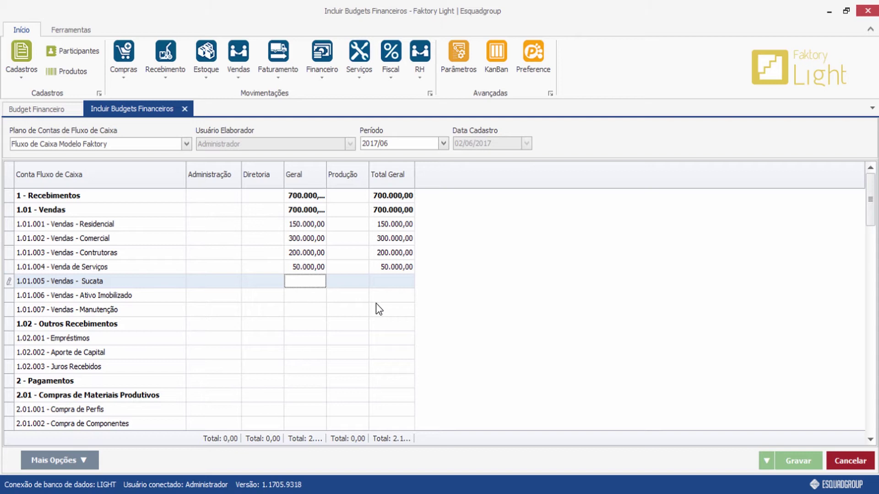
Step: Enter Geral budgets of 100.000 for Compra de Perfis and 60.000 for Compra de Componentes under 2.01 - Compras de Materiais Produtivos
{"action": "left_click_drag", "start_coordinate": [870, 206], "coordinate": [875, 242]}
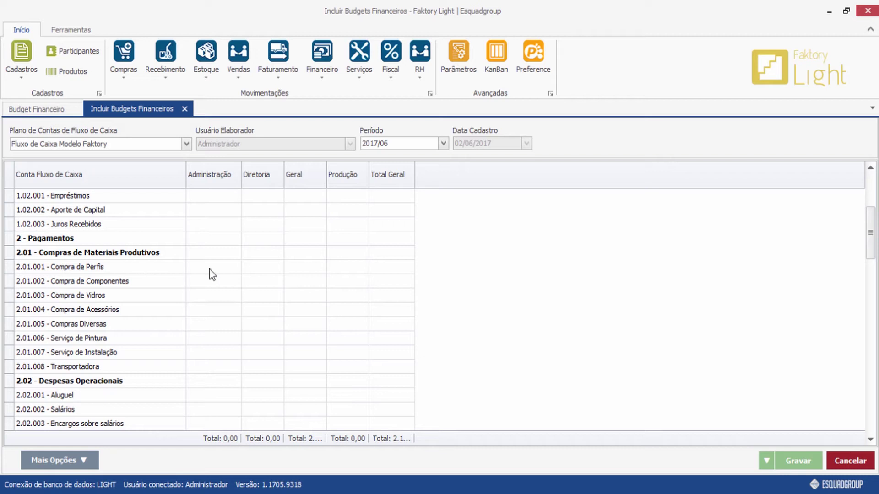
{"action": "left_click", "coordinate": [304, 256]}
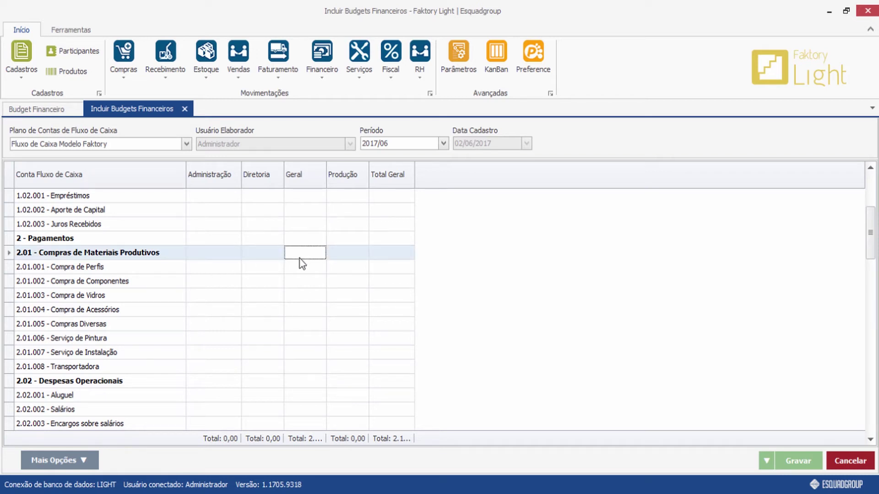
{"action": "left_click", "coordinate": [318, 266]}
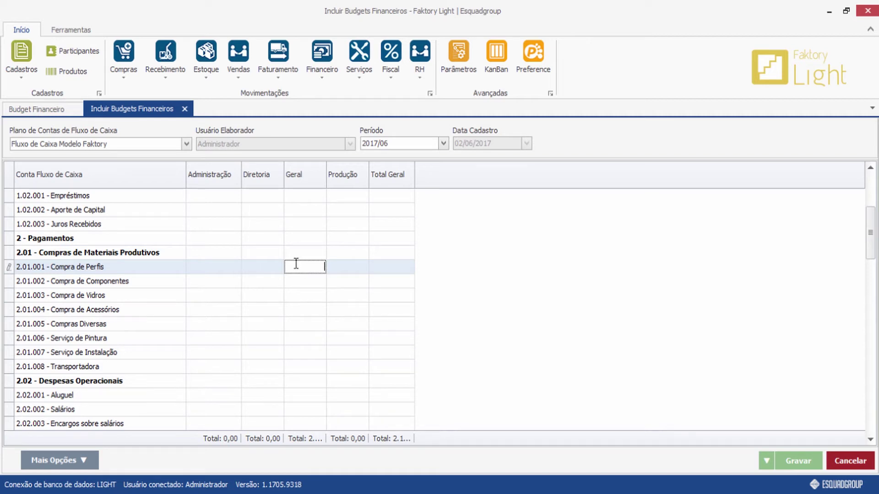
{"action": "type", "text": "100.000"}
{"action": "key", "text": "Return"}
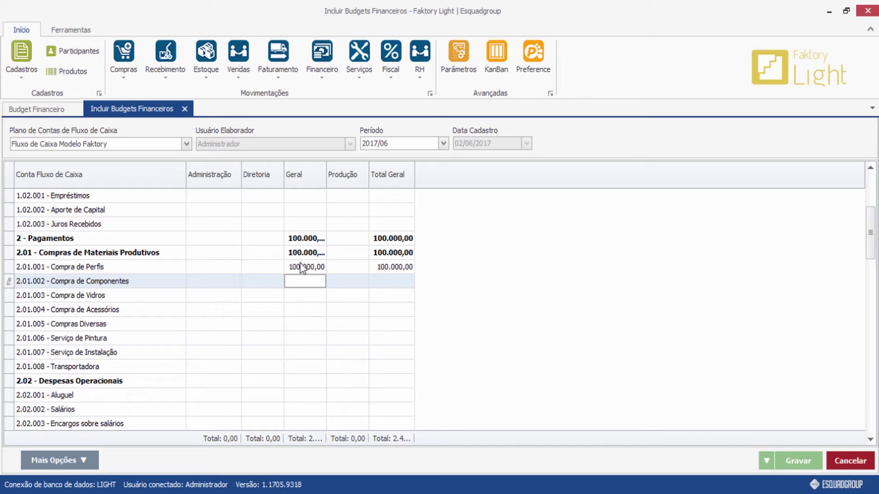
{"action": "type", "text": "60.000"}
{"action": "key", "text": "Return"}
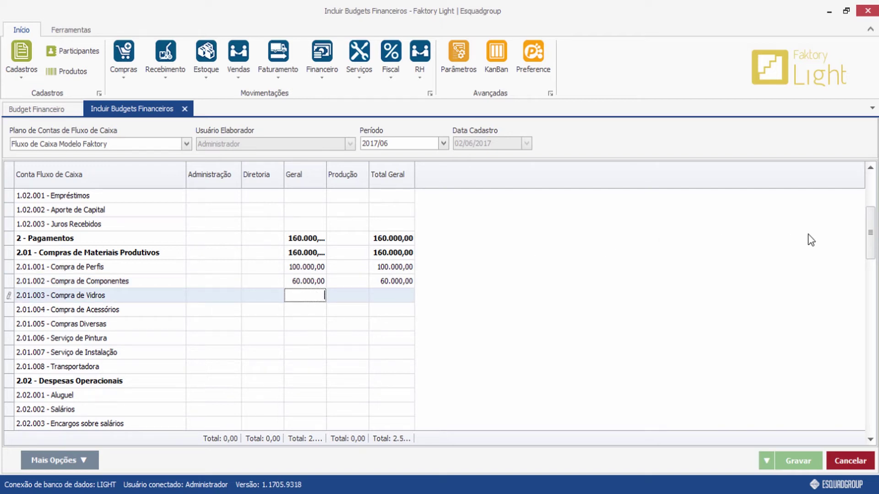
Step: Review the Geral amounts and group subtotals across the budget's receipts, material purchases, operating expenses, taxes, investments and financial expenses
{"action": "left_click_drag", "start_coordinate": [871, 232], "coordinate": [871, 198]}
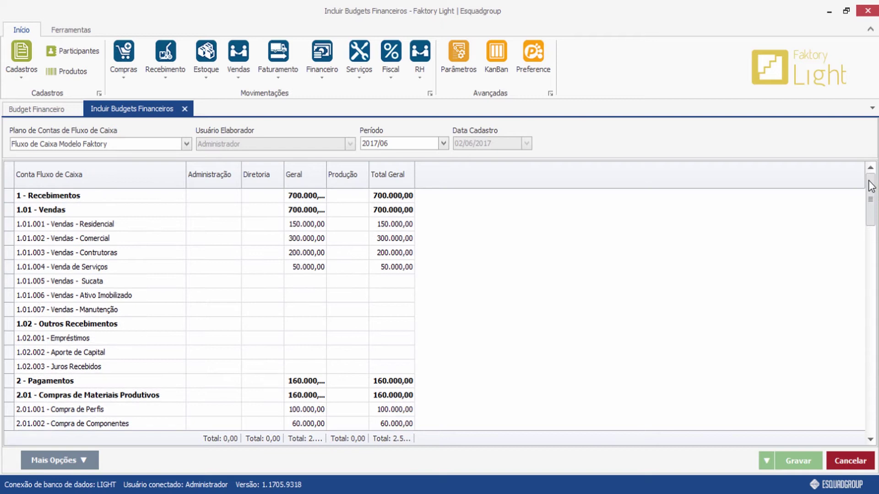
{"action": "mouse_move", "coordinate": [871, 224]}
{"action": "left_mouse_down"}
{"action": "mouse_move", "coordinate": [871, 421]}
{"action": "mouse_move", "coordinate": [873, 208]}
{"action": "left_mouse_up"}
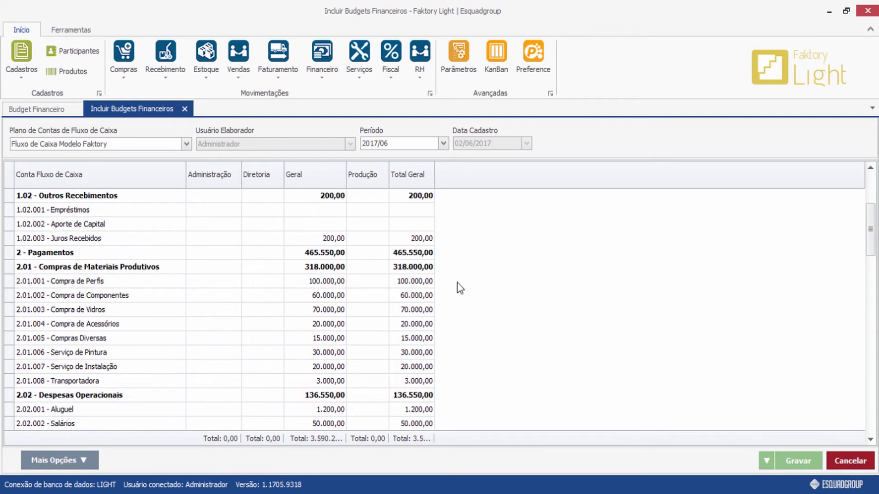
{"action": "left_click_drag", "start_coordinate": [872, 233], "coordinate": [877, 349]}
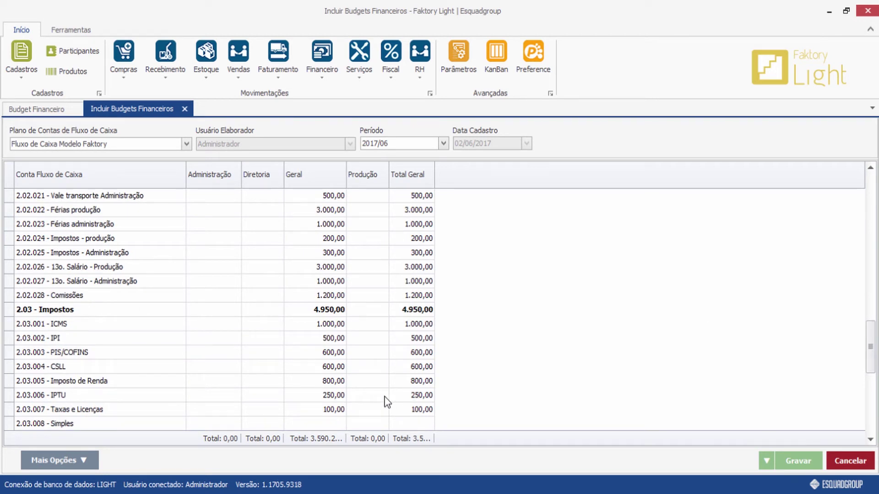
{"action": "left_click_drag", "start_coordinate": [871, 345], "coordinate": [871, 200]}
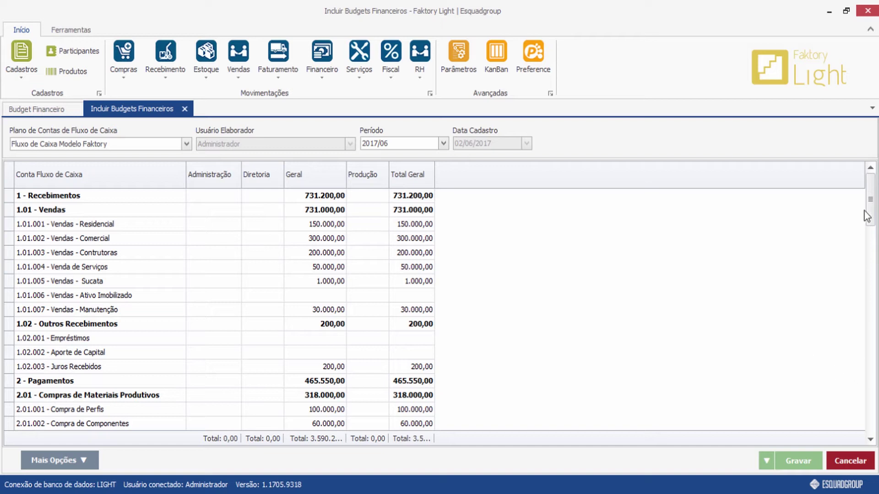
{"action": "left_click_drag", "start_coordinate": [869, 210], "coordinate": [876, 245]}
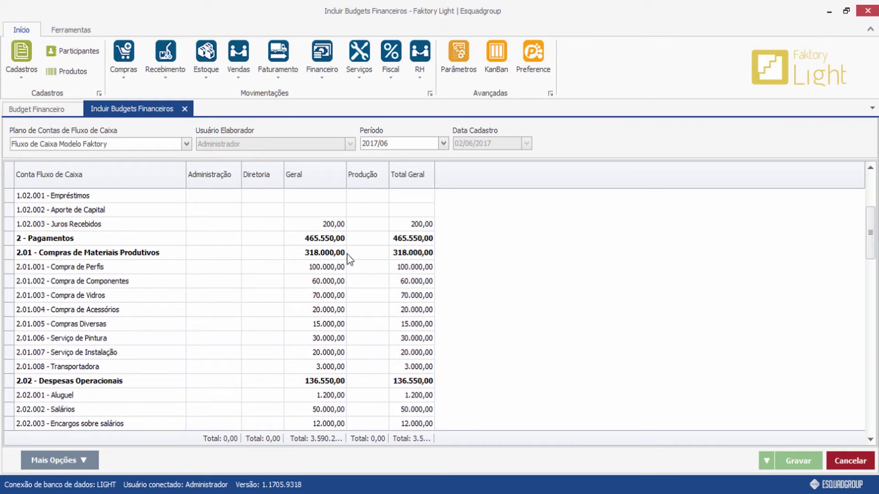
{"action": "double_click", "coordinate": [320, 252]}
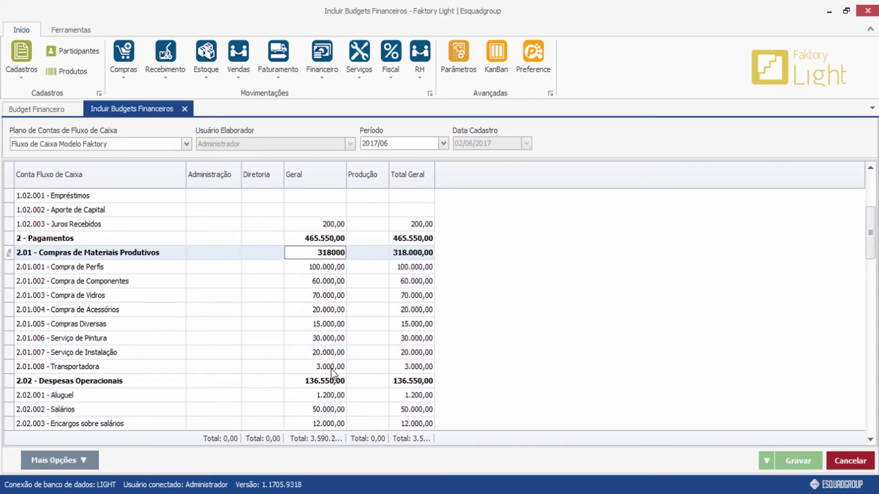
{"action": "double_click", "coordinate": [331, 382]}
{"action": "left_click_drag", "start_coordinate": [874, 252], "coordinate": [874, 364]}
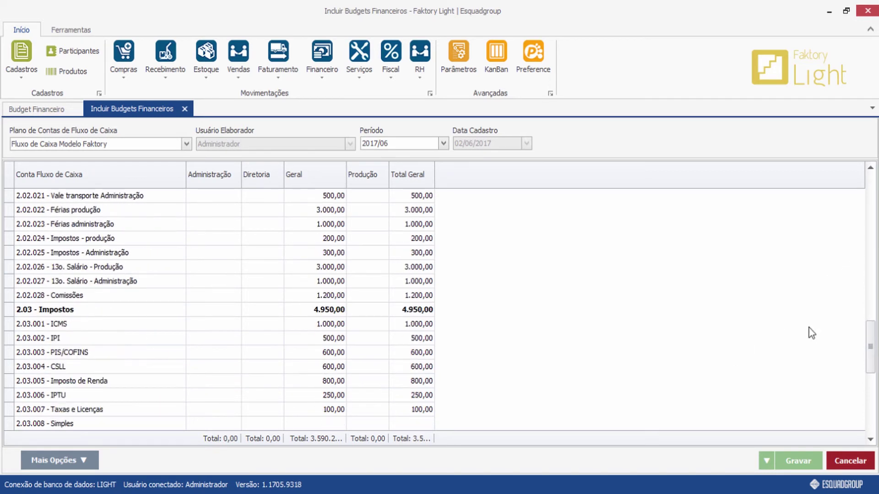
{"action": "left_click_drag", "start_coordinate": [871, 329], "coordinate": [871, 373]}
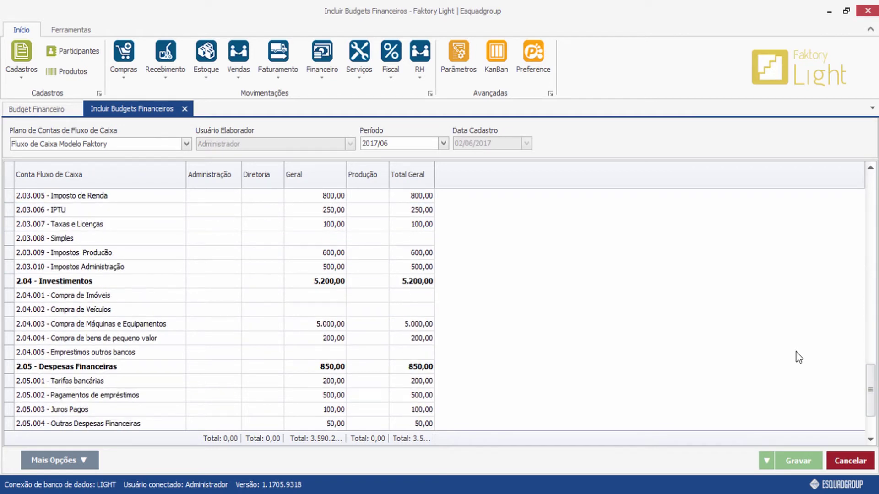
{"action": "left_click", "coordinate": [334, 281]}
{"action": "left_click_drag", "start_coordinate": [871, 389], "coordinate": [870, 199]}
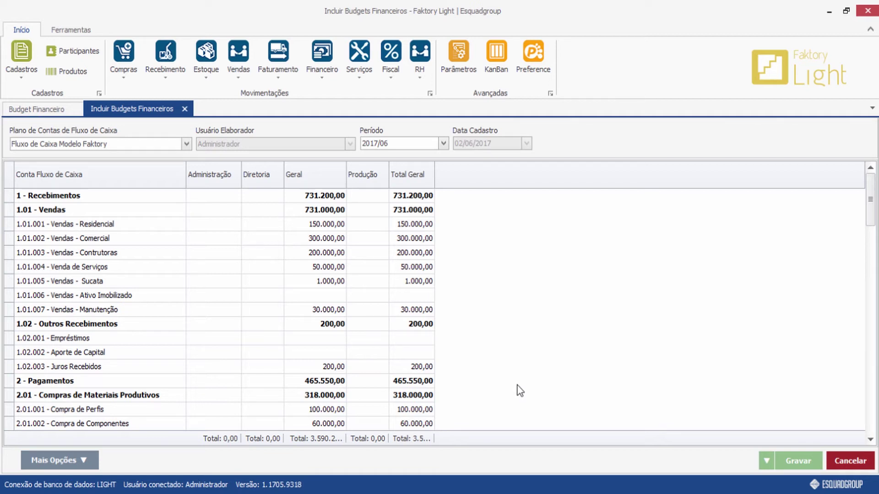
Step: Save the budget and locate its 2017/06 record in the Budget Financeiro list
{"action": "left_click", "coordinate": [793, 460]}
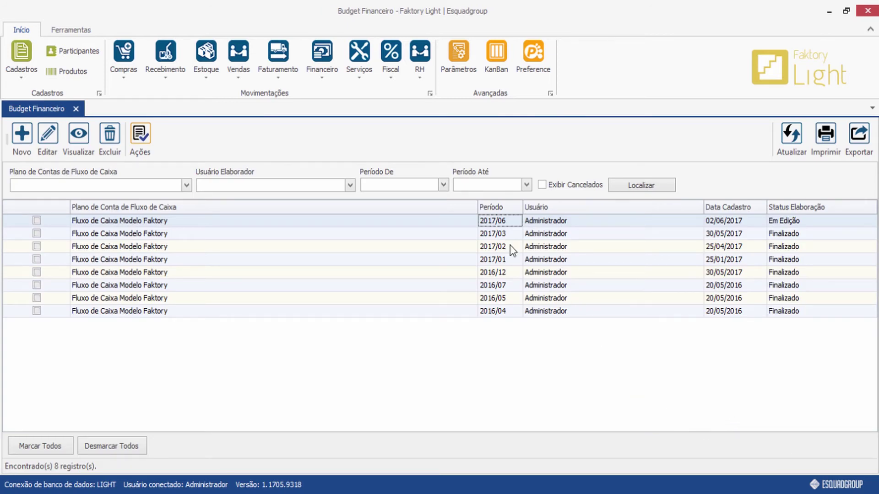
{"action": "left_click", "coordinate": [463, 220]}
{"action": "left_click", "coordinate": [494, 221]}
Step: Finalize the 2017/06 Fluxo de Caixa Modelo Faktory budget, confirm the finalization and check its Status Elaboração
{"action": "left_click", "coordinate": [35, 222]}
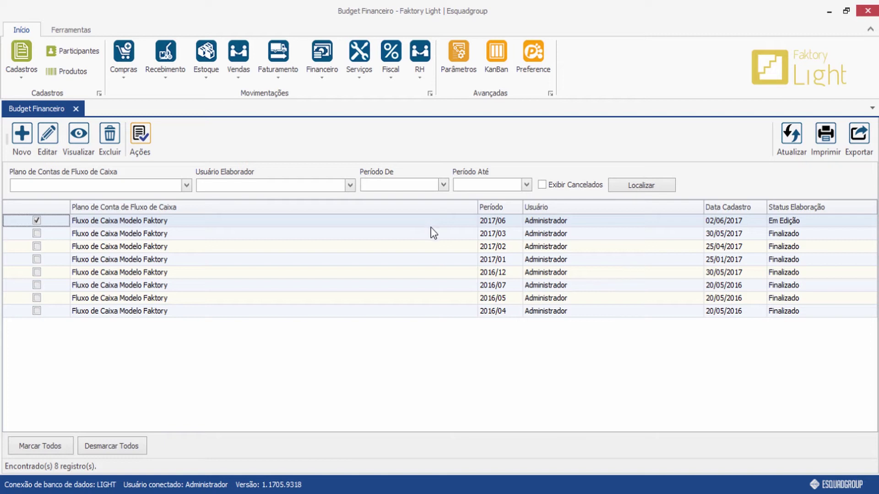
{"action": "left_click", "coordinate": [141, 139]}
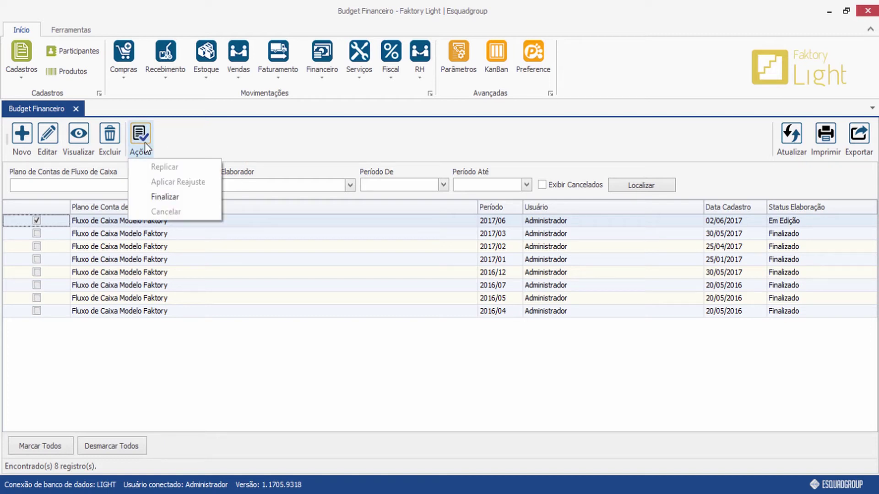
{"action": "left_click", "coordinate": [202, 197]}
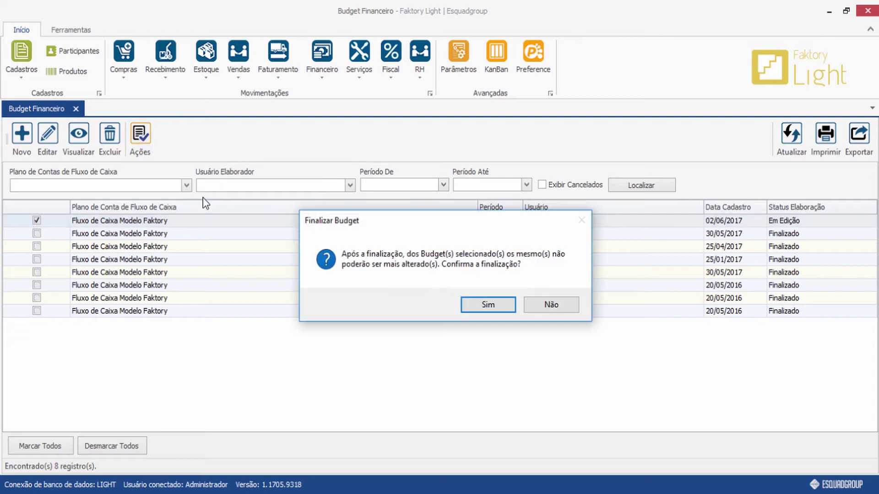
{"action": "left_click", "coordinate": [495, 309]}
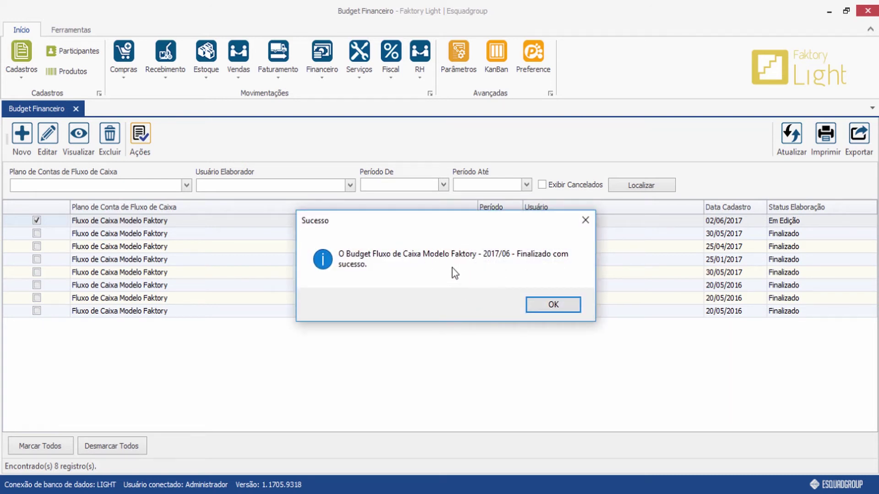
{"action": "left_click", "coordinate": [559, 306]}
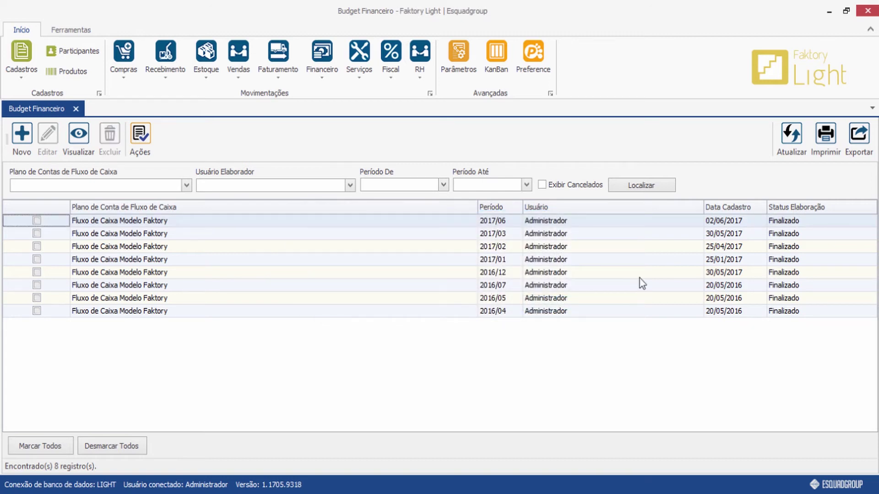
{"action": "left_click", "coordinate": [795, 222]}
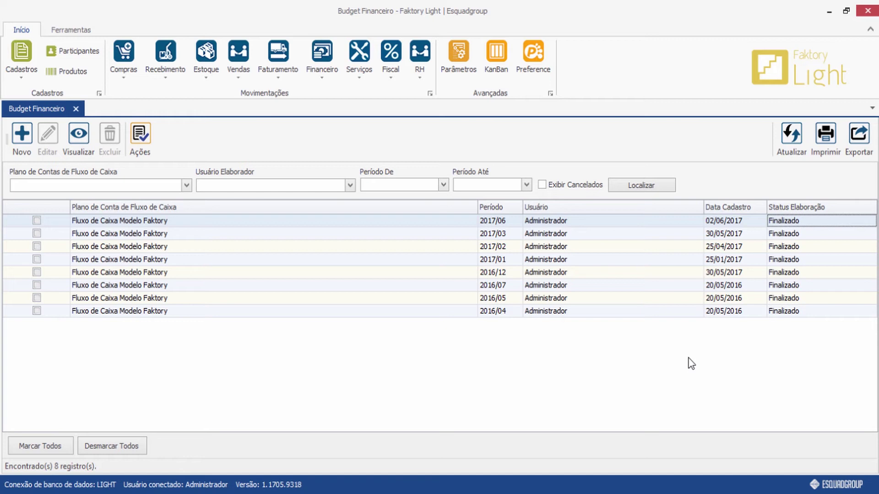
Step: Close the Budget Financeiro list and open the Fluxo de Caixa Realizado report
{"action": "left_click", "coordinate": [79, 109]}
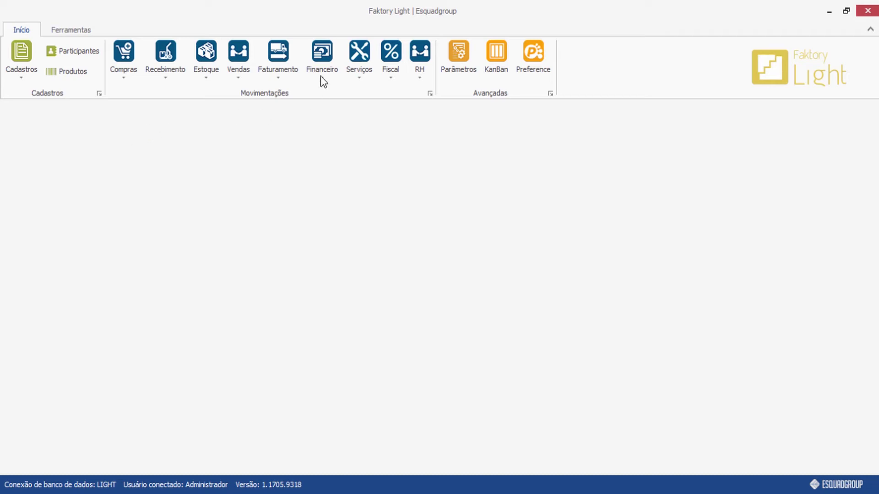
{"action": "left_click", "coordinate": [321, 54]}
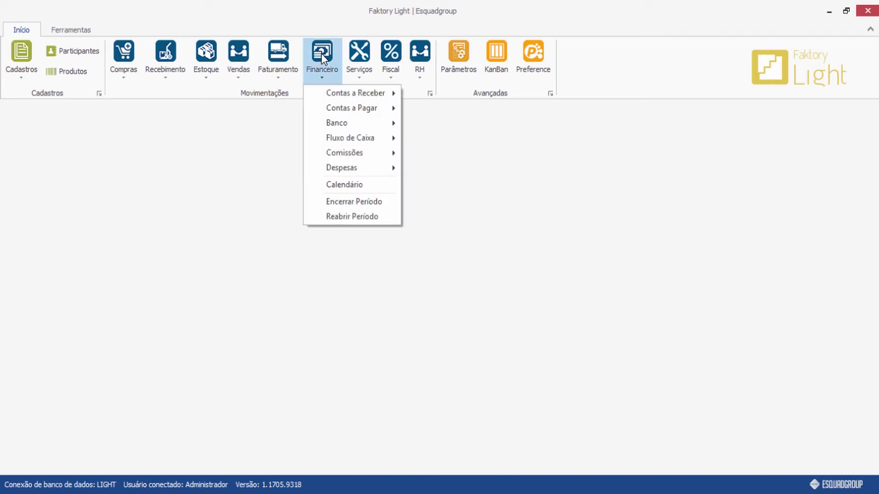
{"action": "mouse_move", "coordinate": [367, 140]}
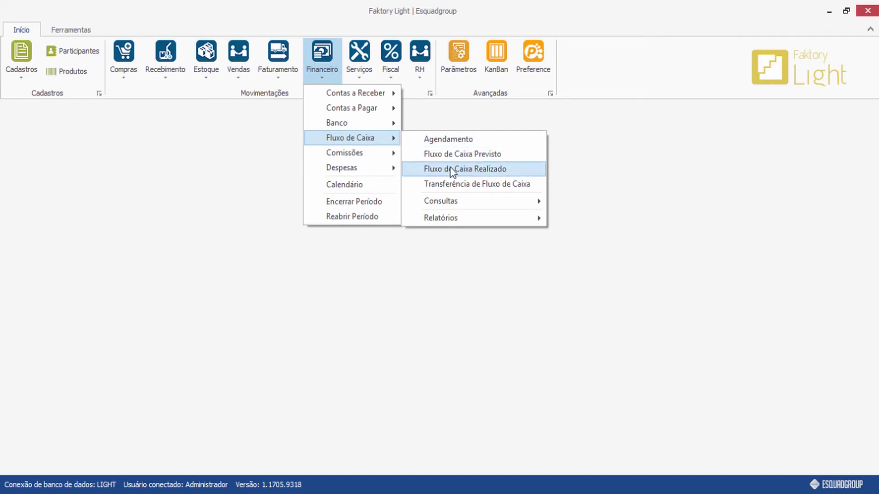
{"action": "left_click", "coordinate": [528, 173]}
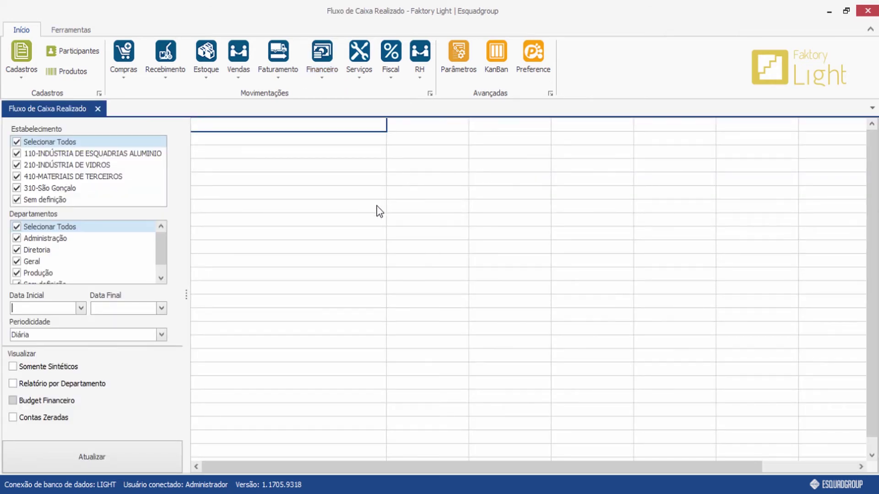
Step: Generate the realized cash flow report from 01/06/2017 to 30/06/2017 with Mensal periodicity
{"action": "left_click", "coordinate": [82, 308]}
{"action": "left_click", "coordinate": [117, 370]}
{"action": "left_click", "coordinate": [161, 308]}
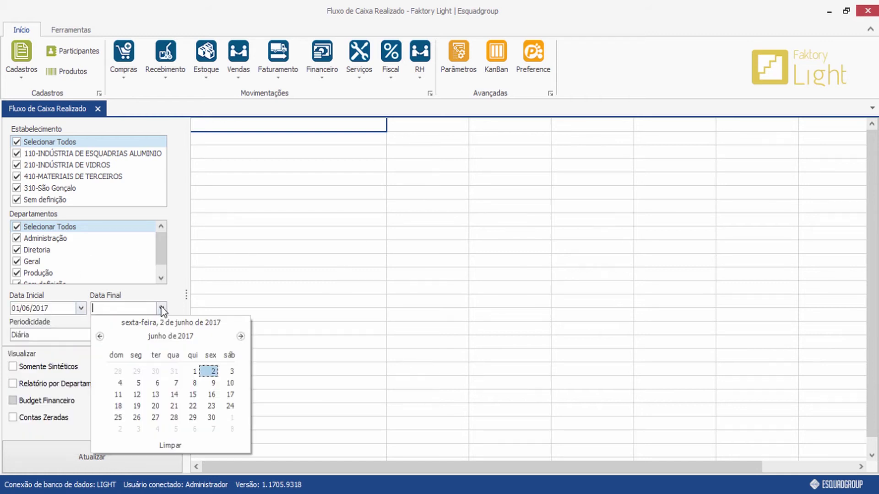
{"action": "left_click", "coordinate": [212, 417]}
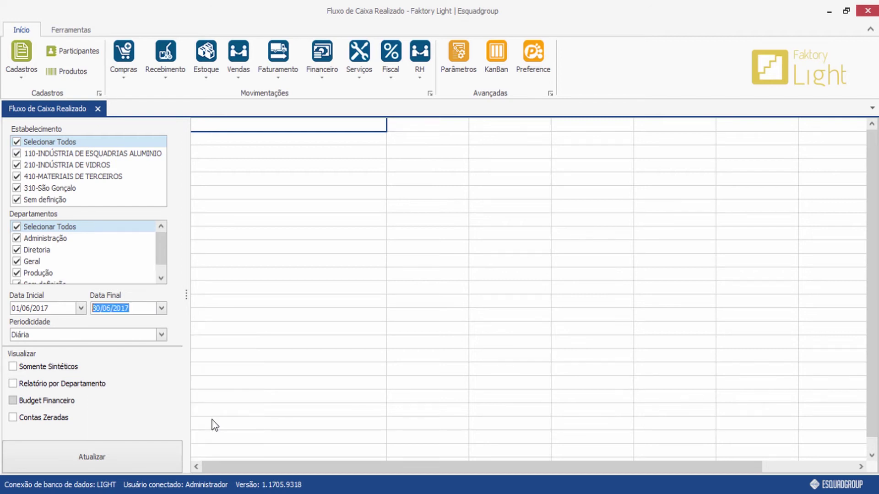
{"action": "left_click", "coordinate": [163, 335]}
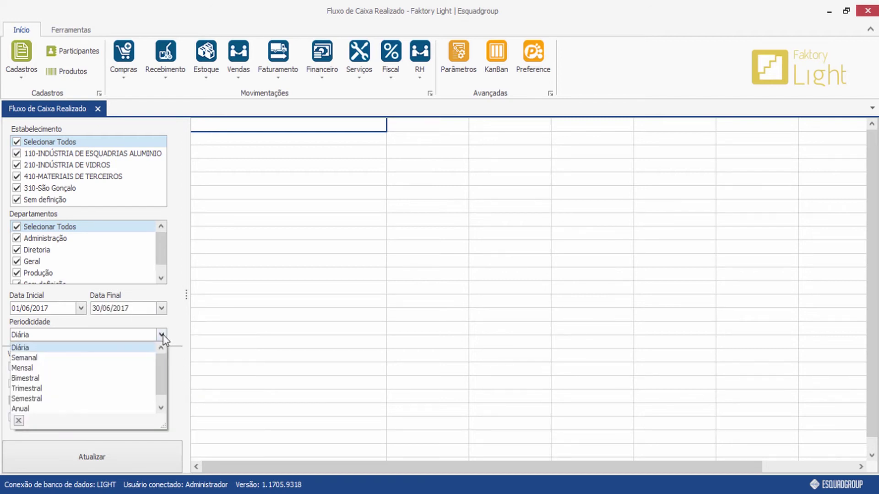
{"action": "left_click", "coordinate": [79, 367]}
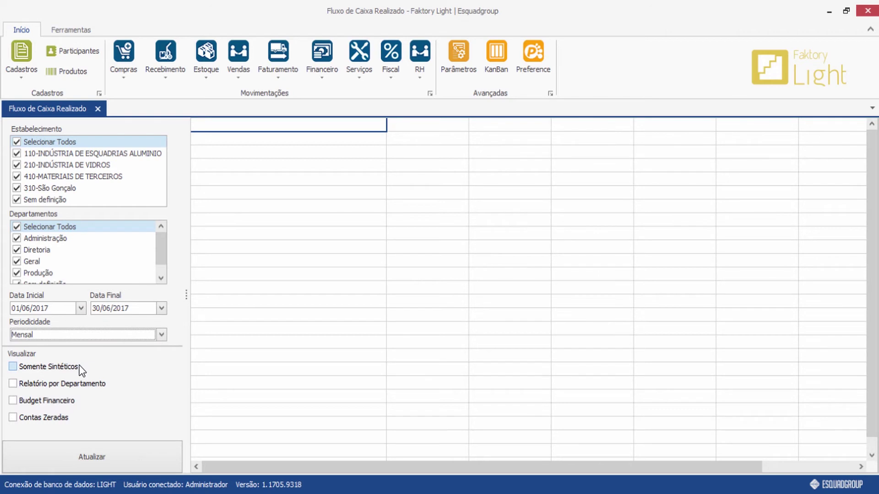
{"action": "left_click", "coordinate": [105, 455]}
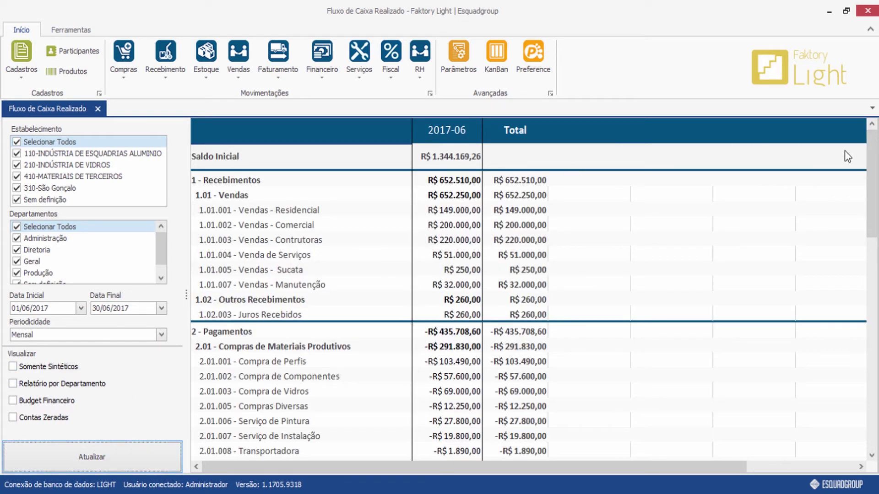
Step: Include the Budget Financeiro comparison in the realized cash flow report and refresh it
{"action": "mouse_move", "coordinate": [873, 167]}
{"action": "left_mouse_down"}
{"action": "mouse_move", "coordinate": [874, 227]}
{"action": "mouse_move", "coordinate": [876, 161]}
{"action": "left_mouse_up"}
{"action": "left_click_drag", "start_coordinate": [873, 183], "coordinate": [875, 164]}
{"action": "left_click", "coordinate": [13, 401]}
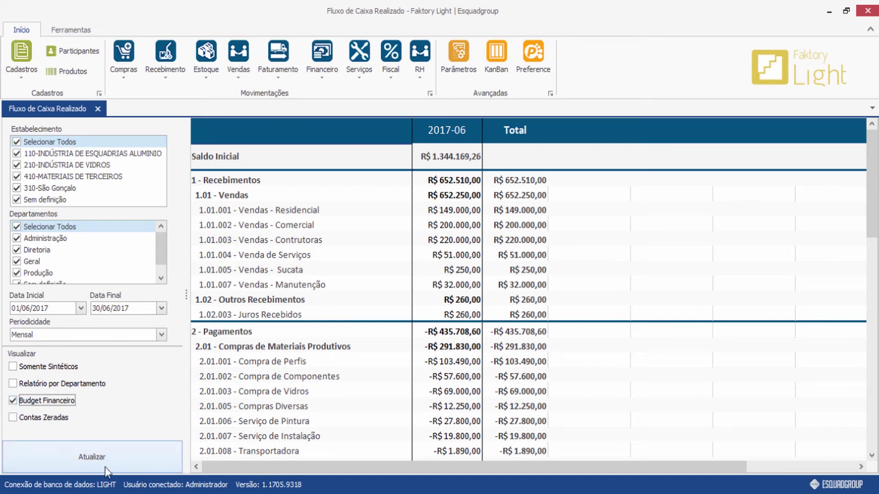
{"action": "left_click", "coordinate": [135, 462]}
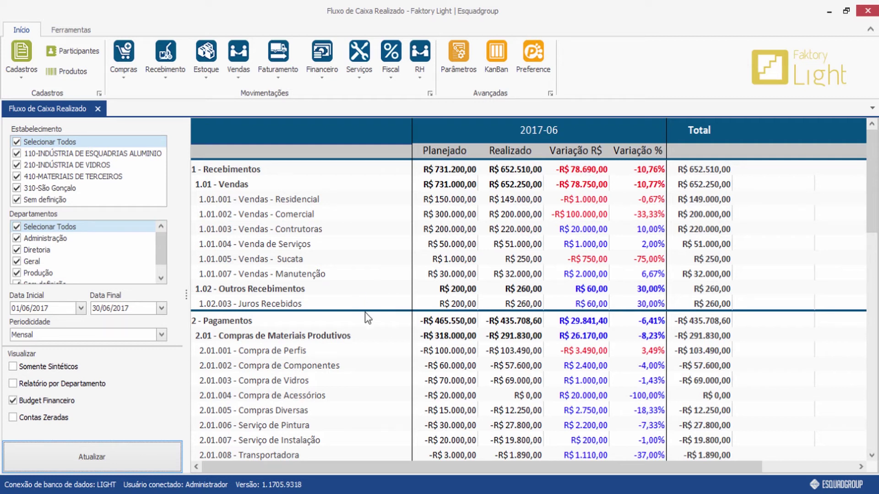
Step: Compare the Planejado, Realizado and Variação values of the receipt and payment accounts for 2017-06
{"action": "left_click_drag", "start_coordinate": [875, 190], "coordinate": [876, 226]}
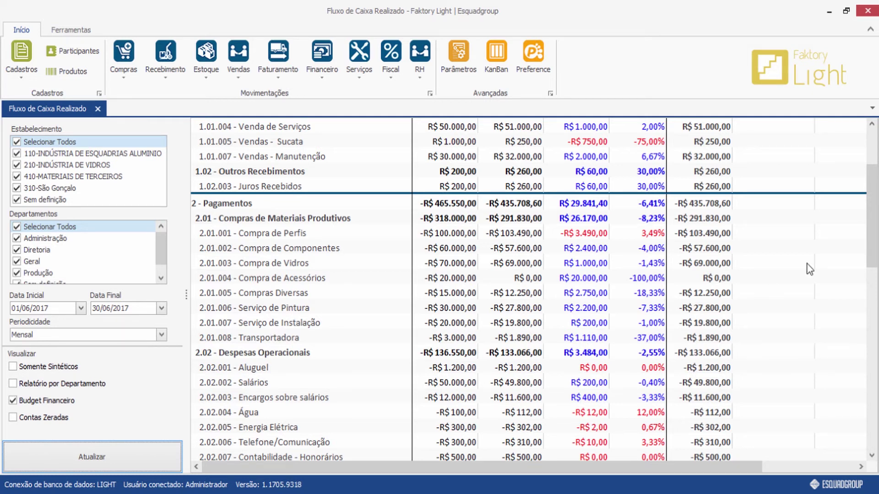
{"action": "mouse_move", "coordinate": [875, 231]}
{"action": "left_mouse_down"}
{"action": "mouse_move", "coordinate": [874, 401]}
{"action": "mouse_move", "coordinate": [874, 220]}
{"action": "left_mouse_up"}
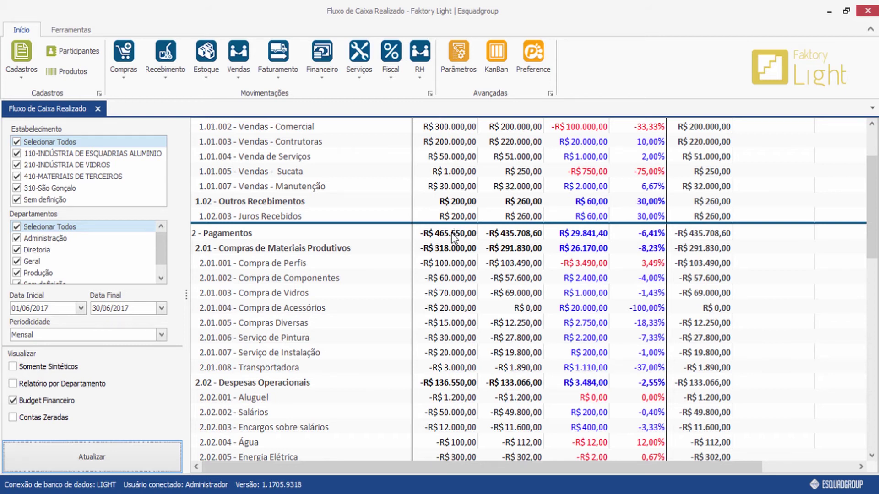
{"action": "left_click_drag", "start_coordinate": [871, 192], "coordinate": [874, 207]}
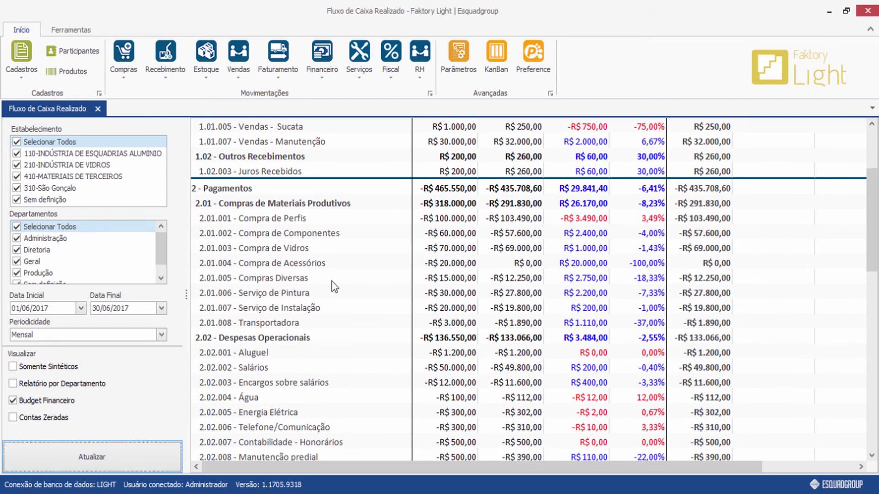
Step: Compare the planned, realized and variation values of account 2.01.005 - Compras Diversas in the realized cash flow report
{"action": "left_click", "coordinate": [441, 281]}
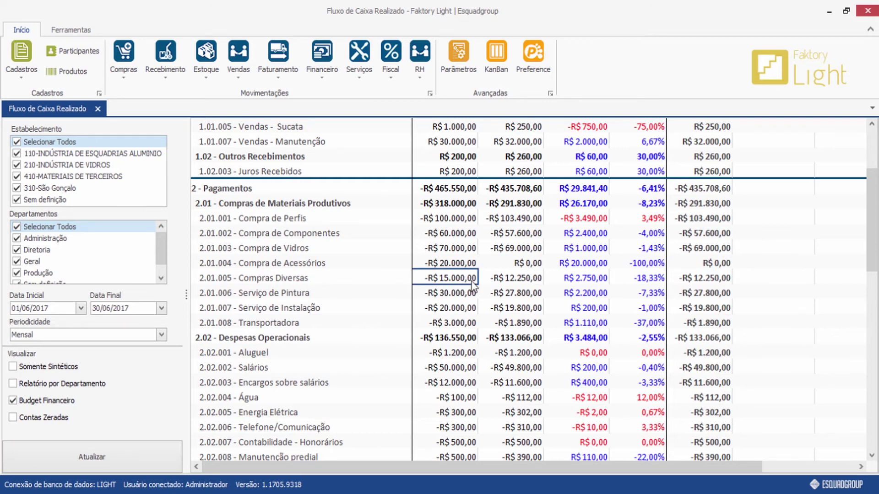
{"action": "left_click", "coordinate": [508, 281]}
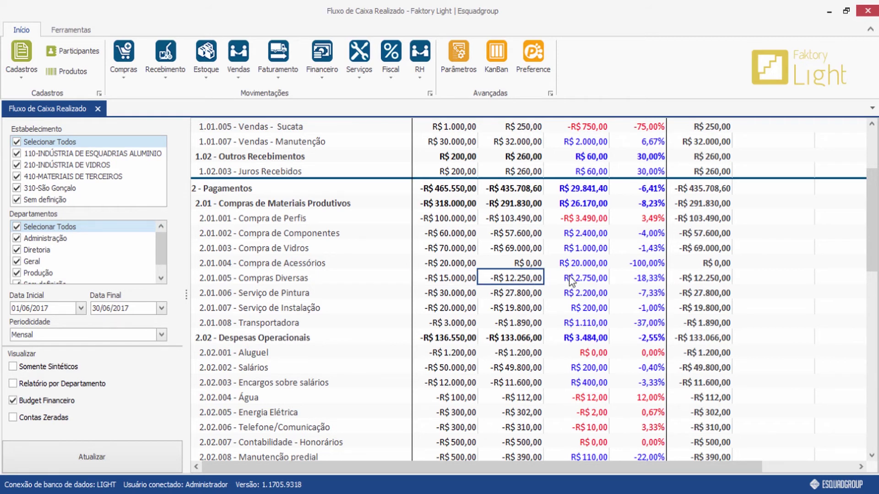
{"action": "left_click", "coordinate": [650, 282]}
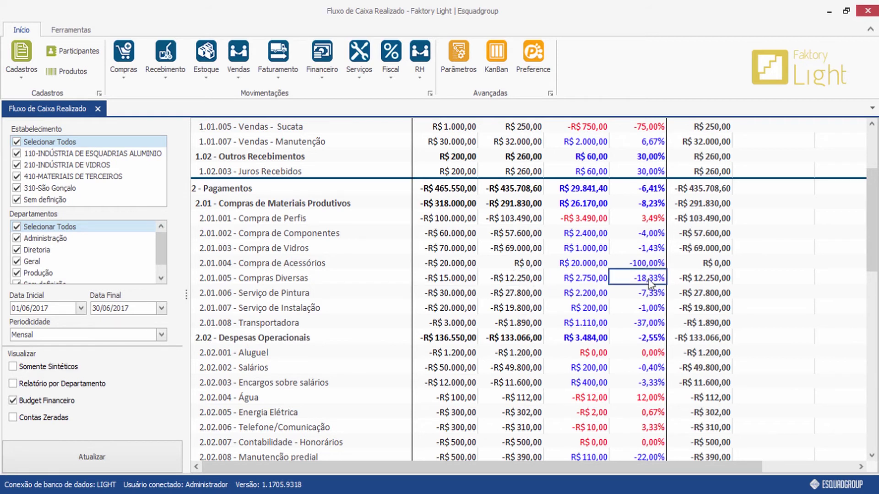
{"action": "left_click", "coordinate": [592, 284]}
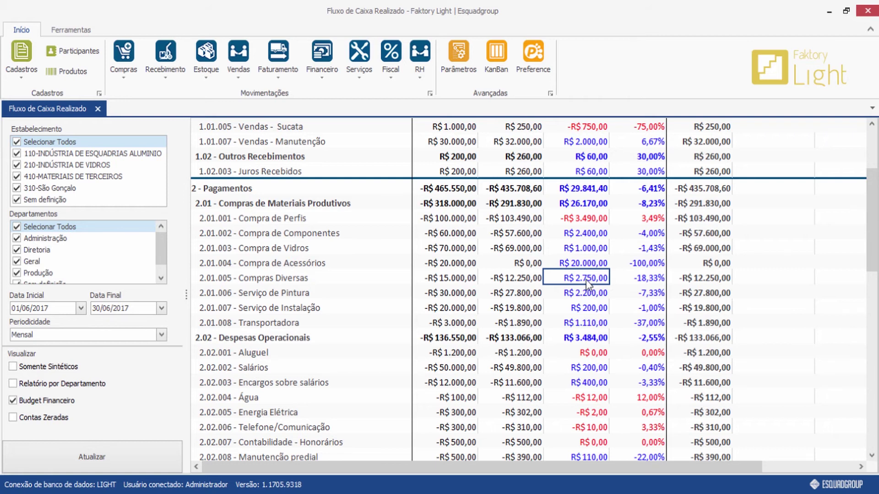
{"action": "left_click", "coordinate": [462, 277]}
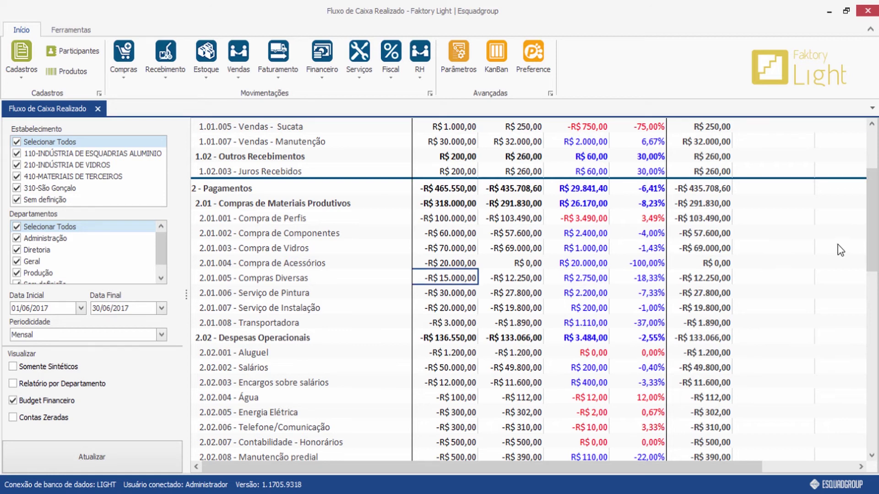
Step: Compare the planned, realized and variation values of account 2.02.006 - Telefone/Comunicação
{"action": "left_click_drag", "start_coordinate": [872, 221], "coordinate": [868, 251]}
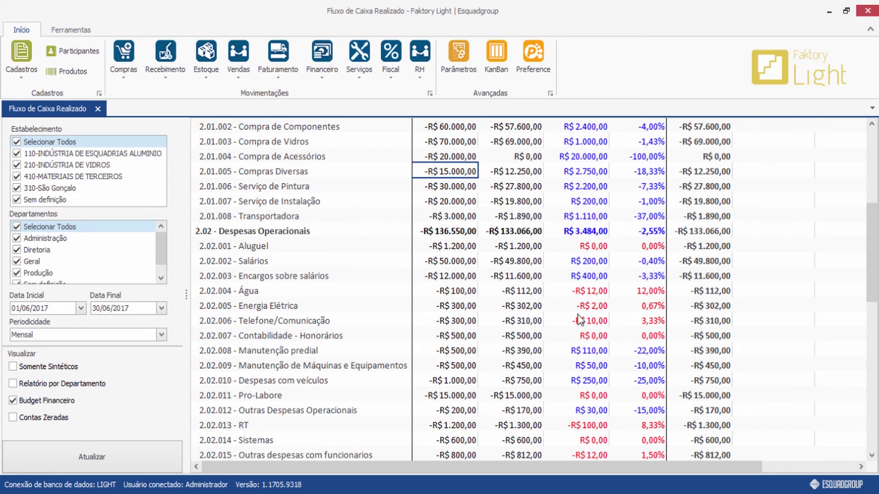
{"action": "left_click", "coordinate": [513, 306]}
{"action": "left_click", "coordinate": [274, 322]}
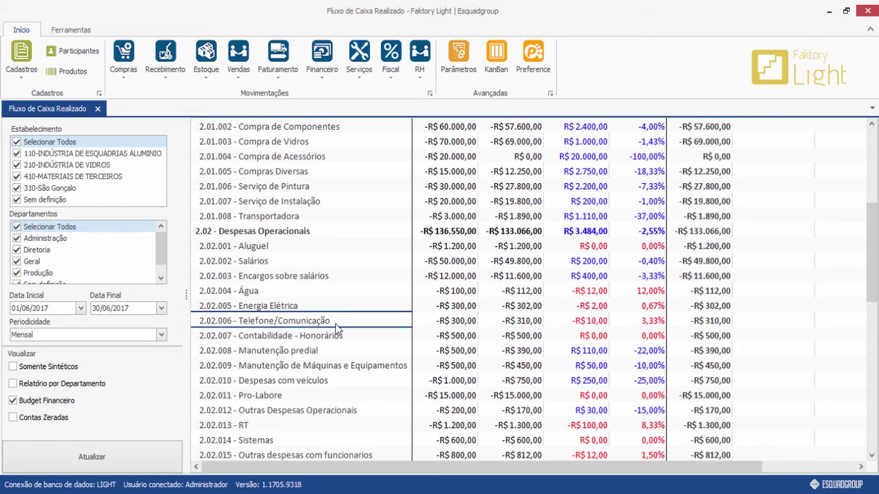
{"action": "left_click", "coordinate": [461, 323]}
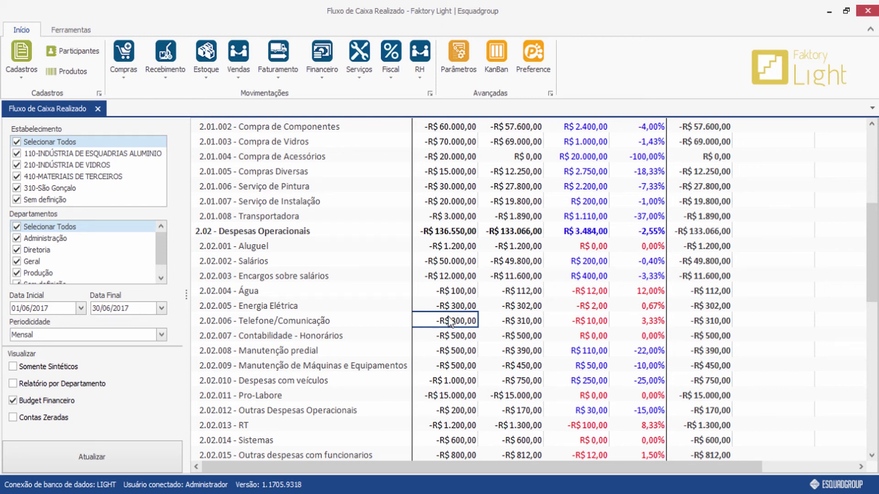
{"action": "left_click", "coordinate": [526, 327]}
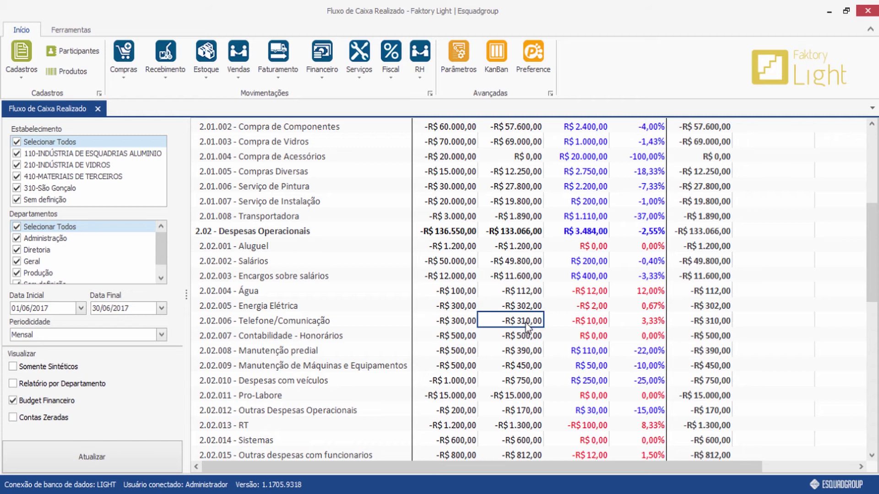
{"action": "left_click", "coordinate": [648, 325]}
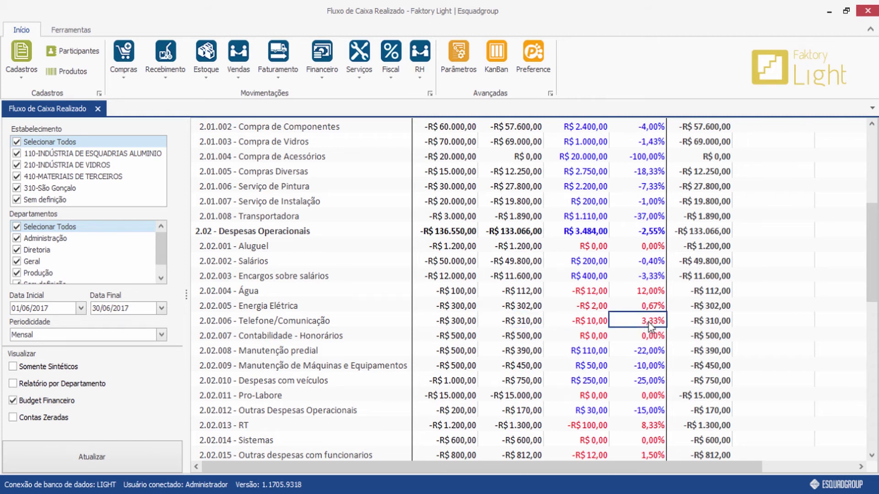
{"action": "left_click", "coordinate": [597, 323]}
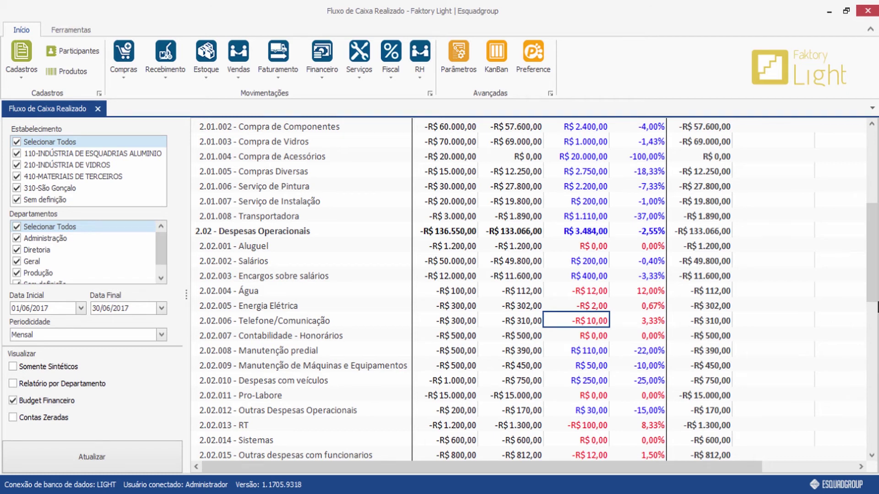
Step: Compare the planned, realized and variation values of 2.02.022 - Férias produção and review the remaining accounts through 2.05 - Despesas Financeiras
{"action": "left_click_drag", "start_coordinate": [876, 307], "coordinate": [877, 388]}
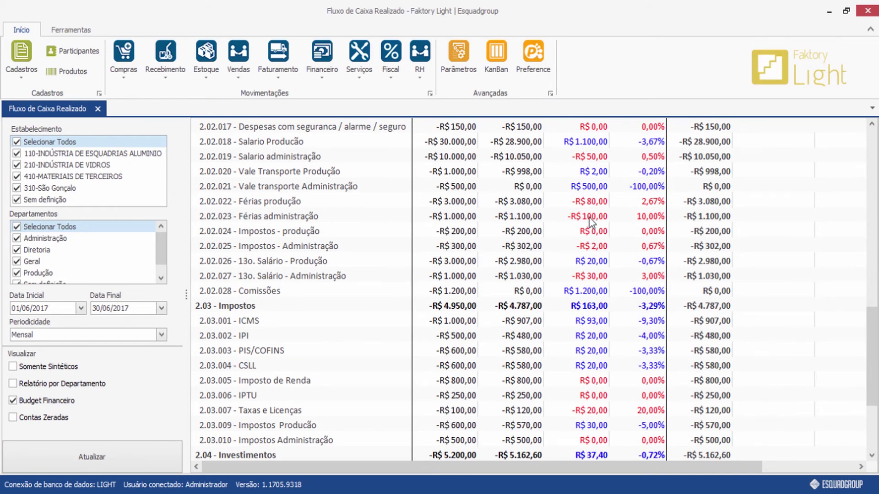
{"action": "left_click", "coordinate": [587, 201]}
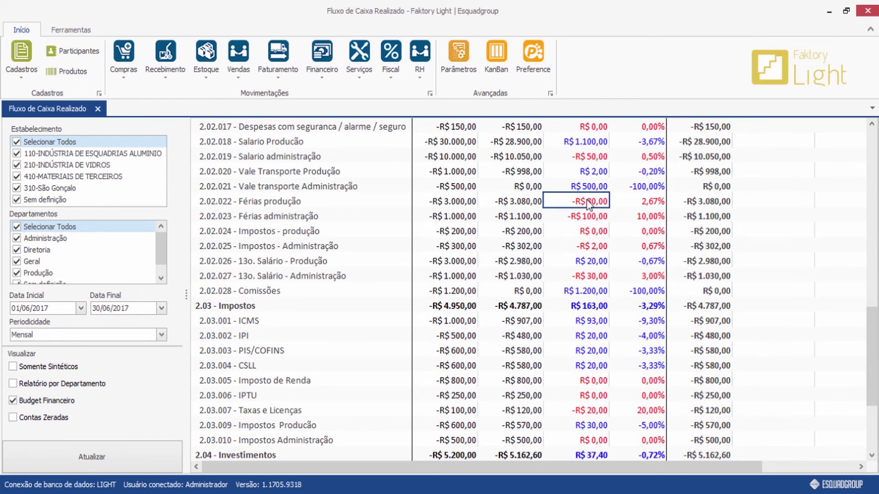
{"action": "left_click", "coordinate": [522, 203]}
{"action": "left_click", "coordinate": [462, 205]}
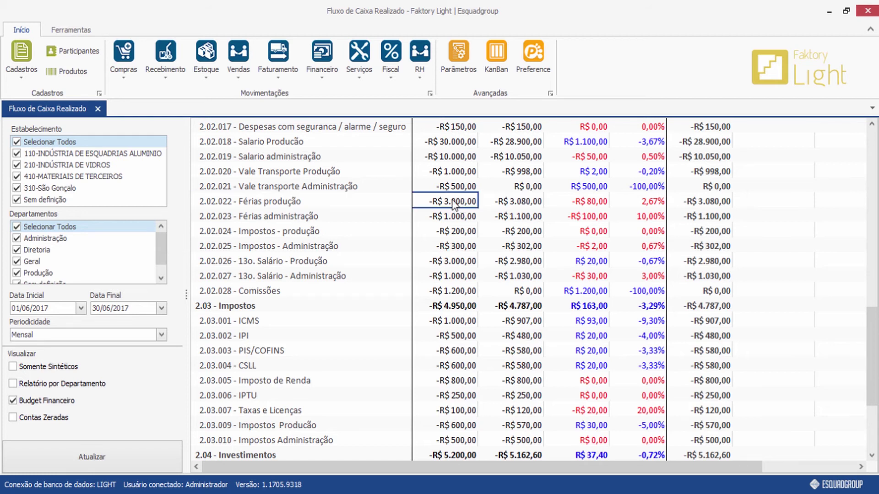
{"action": "left_click", "coordinate": [524, 201]}
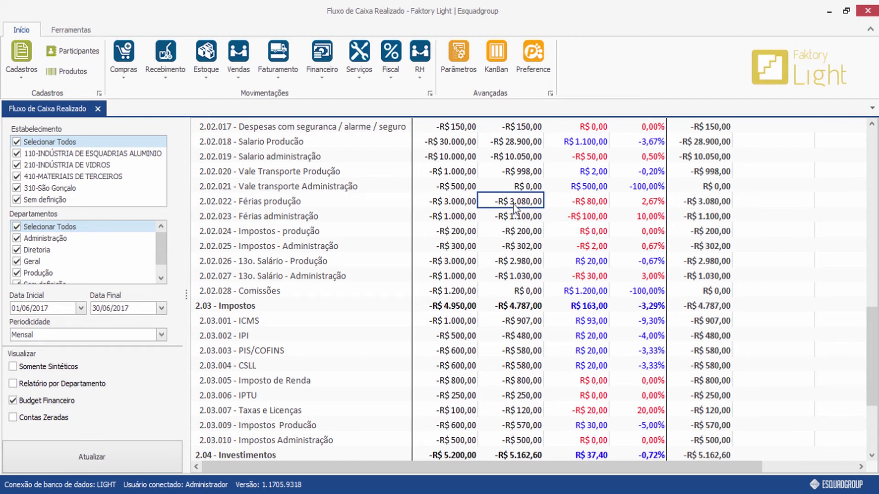
{"action": "left_click", "coordinate": [595, 205]}
{"action": "left_click", "coordinate": [652, 200]}
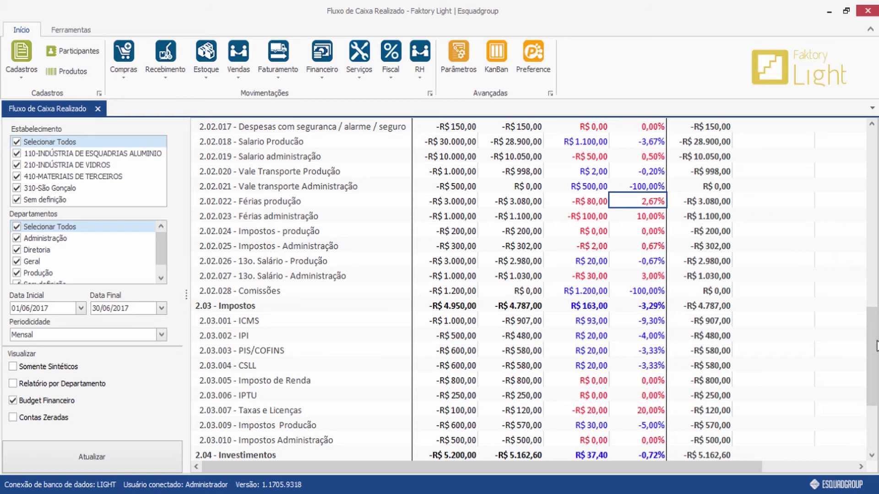
{"action": "left_click_drag", "start_coordinate": [871, 356], "coordinate": [872, 397]}
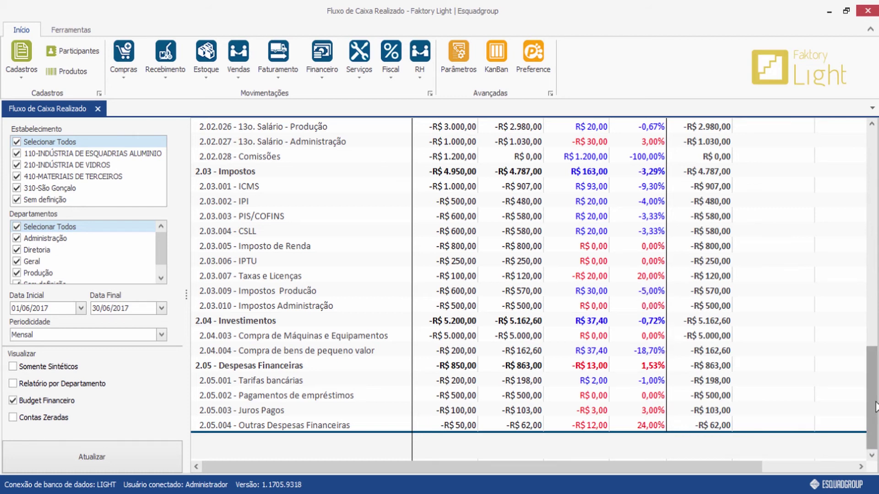
{"action": "scroll", "coordinate": [812, 447], "scroll_direction": "up", "scroll_amount": 10}
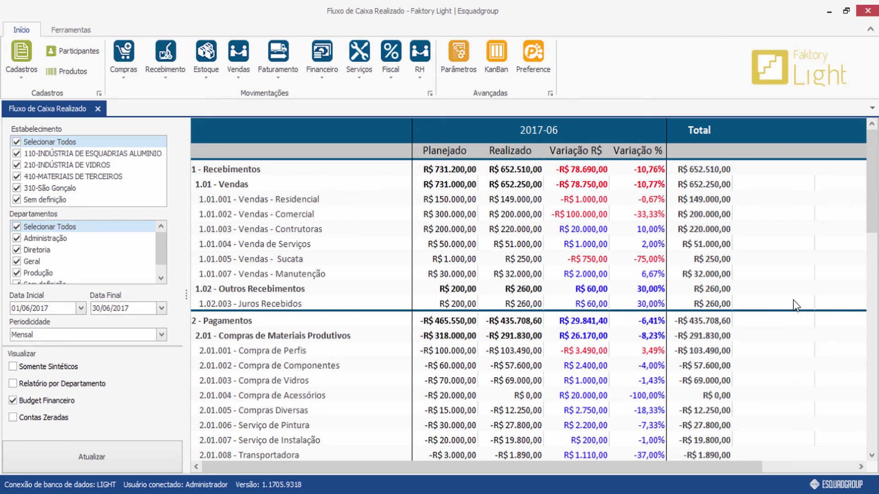
Step: Open the Budget Financeiro list of the cash flow registrations
{"action": "left_click", "coordinate": [20, 60]}
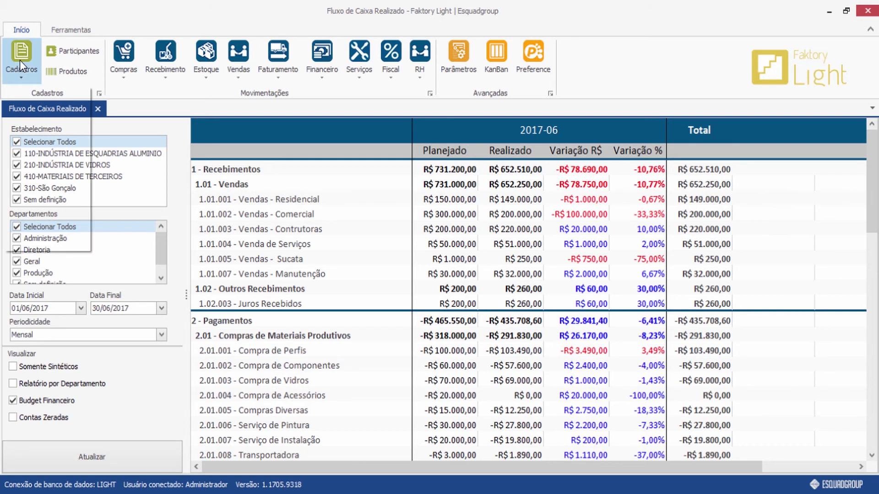
{"action": "mouse_move", "coordinate": [65, 185]}
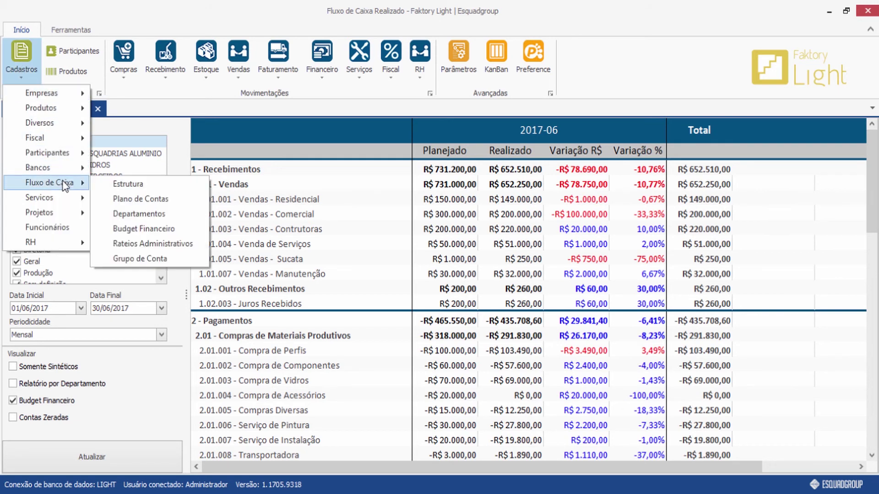
{"action": "left_click", "coordinate": [159, 232]}
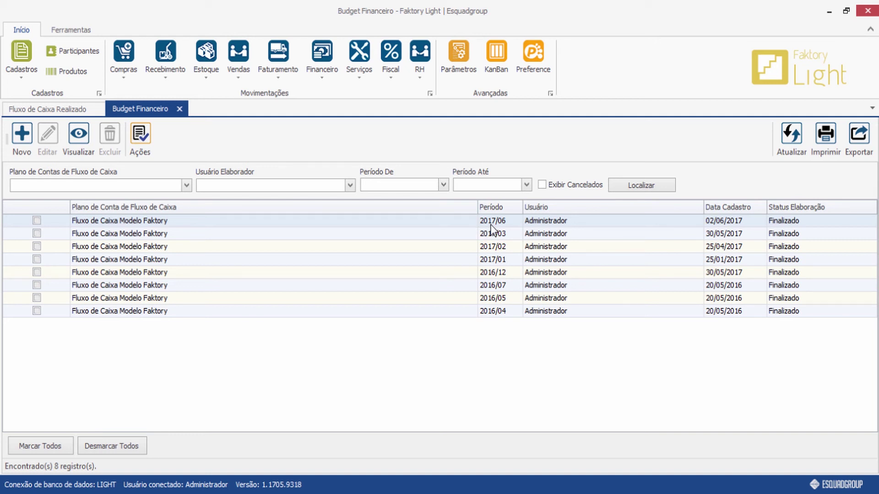
Step: Replicate the finalized 2017/06 budget into a new budget for the period 2017/07
{"action": "left_click", "coordinate": [36, 220]}
{"action": "left_click", "coordinate": [142, 140]}
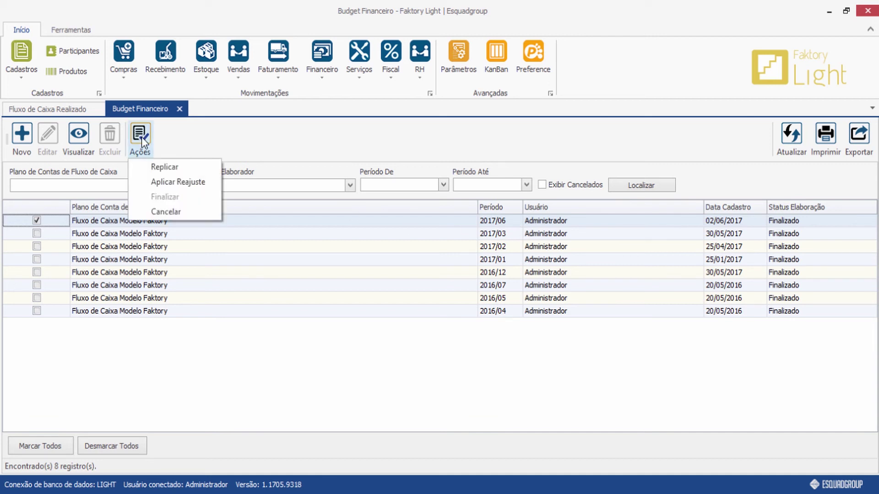
{"action": "left_click", "coordinate": [192, 172]}
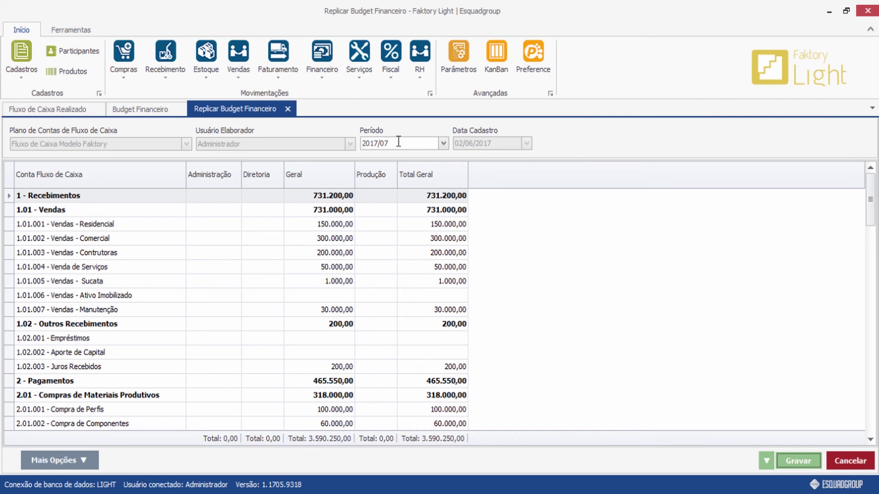
{"action": "left_click", "coordinate": [443, 143]}
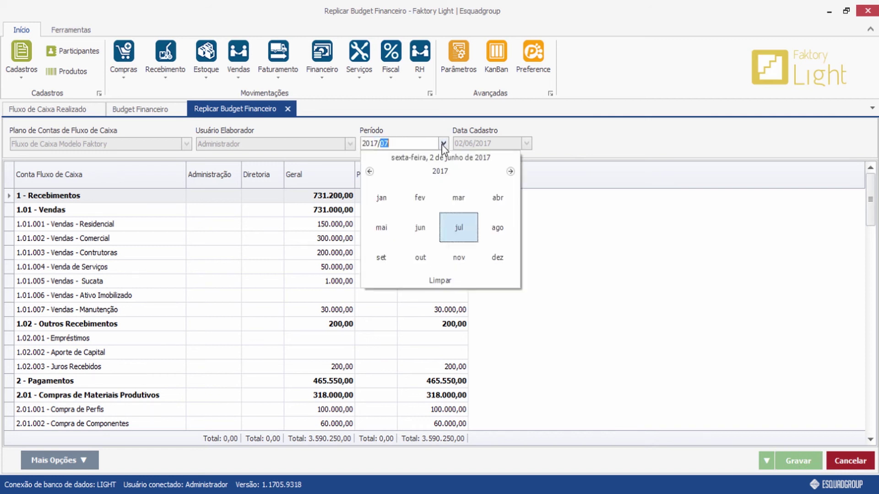
{"action": "left_click", "coordinate": [459, 228]}
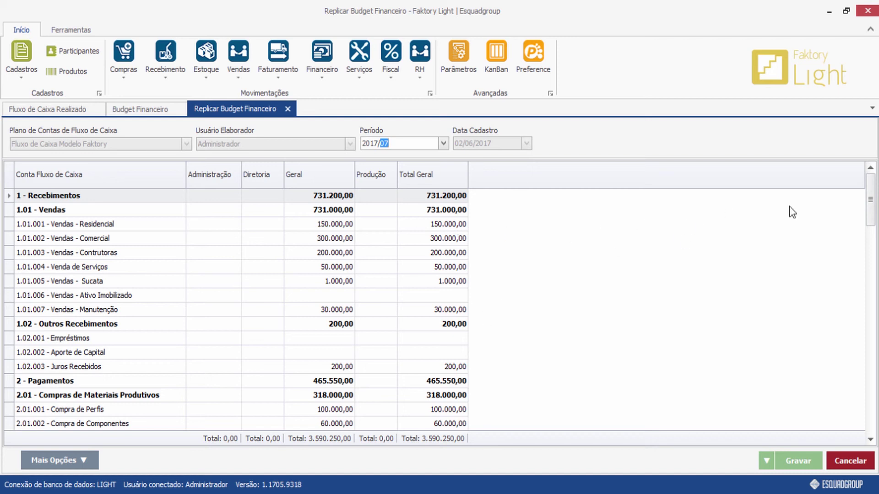
Step: Set the Geral value of 2.02.017 - Despesas com seguranca / alarme / seguro to 160,00 in the replicated budget
{"action": "left_click_drag", "start_coordinate": [870, 199], "coordinate": [870, 303]}
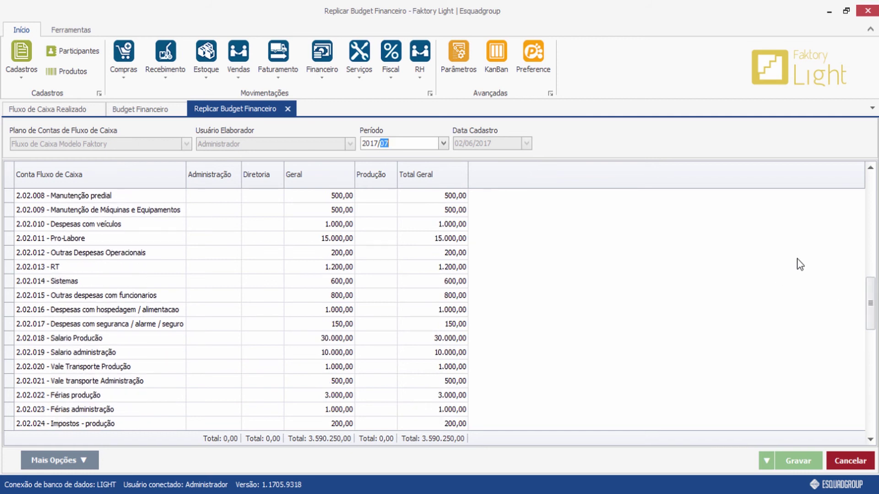
{"action": "left_click", "coordinate": [331, 328]}
{"action": "left_click", "coordinate": [336, 323]}
{"action": "type", "text": "160"}
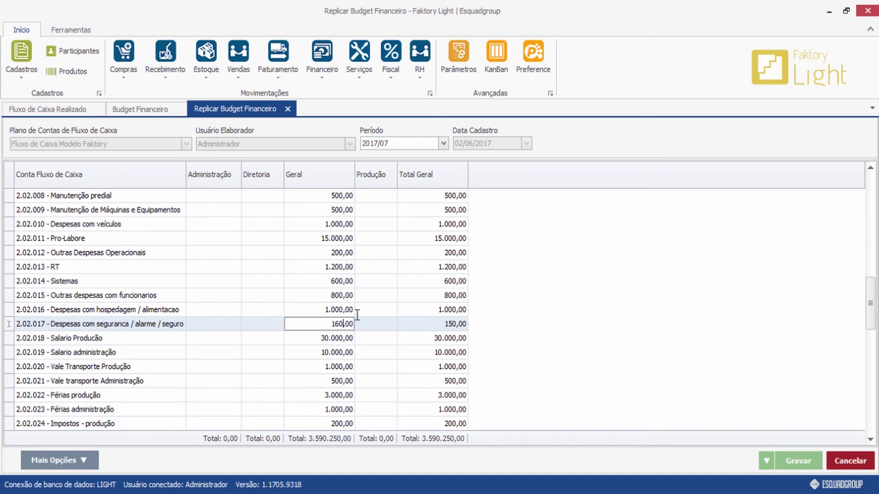
{"action": "key", "text": "Left"}
{"action": "key", "text": "BackSpace"}
{"action": "type", "text": "5"}
{"action": "key", "text": "Delete"}
{"action": "type", "text": "6"}
Step: Set the Geral value of account 2.02.013 - RT to 1.100,00
{"action": "left_click", "coordinate": [328, 269]}
{"action": "left_click", "coordinate": [328, 269]}
{"action": "type", "text": "1.100"}
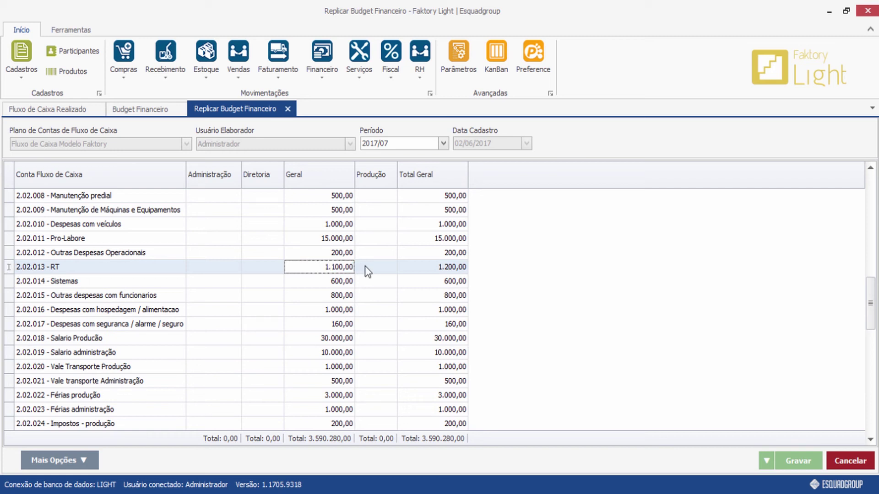
Step: Set the Geral value of 1.01.002 - Vendas - Comercial to 250.000 and save the replicated budget
{"action": "left_click_drag", "start_coordinate": [870, 290], "coordinate": [870, 386]}
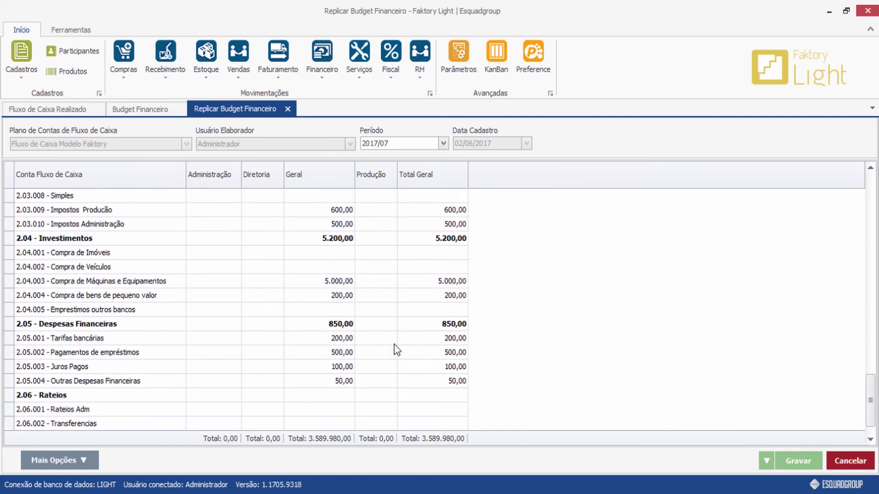
{"action": "left_click_drag", "start_coordinate": [870, 403], "coordinate": [870, 189]}
{"action": "left_click", "coordinate": [339, 238]}
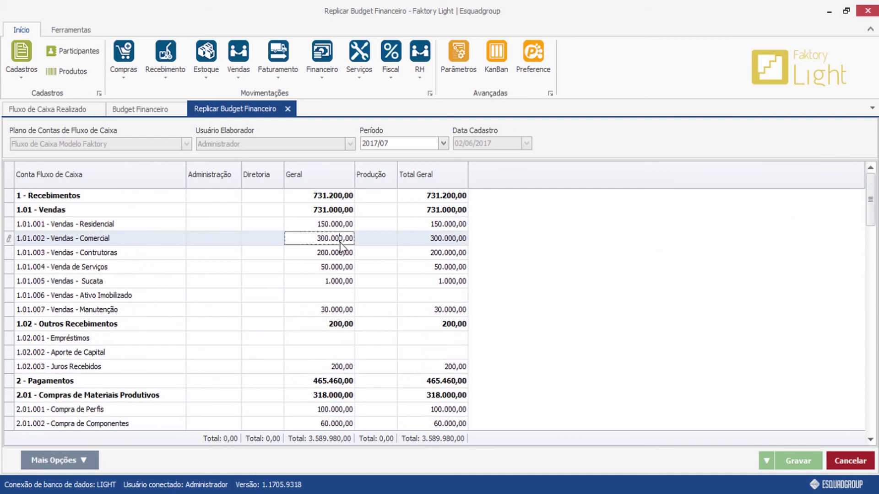
{"action": "left_click_drag", "start_coordinate": [316, 238], "coordinate": [384, 242]}
{"action": "type", "text": "250.000"}
{"action": "left_click", "coordinate": [798, 460]}
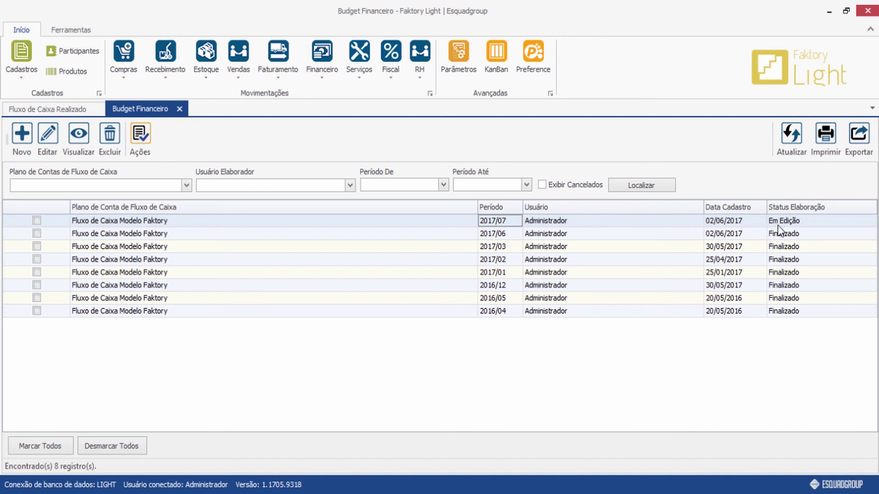
Step: Finalize the 2017/07 Fluxo de Caixa Modelo Faktory budget and confirm the finalization
{"action": "left_click", "coordinate": [37, 220]}
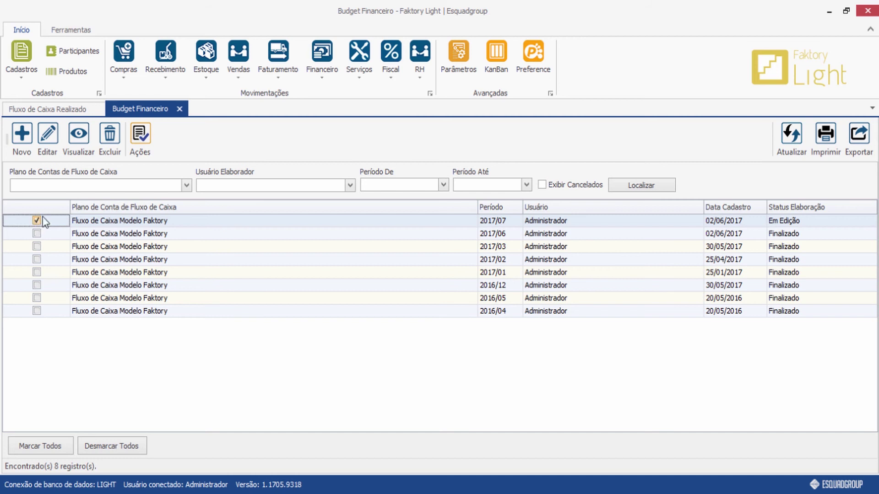
{"action": "left_click", "coordinate": [140, 143]}
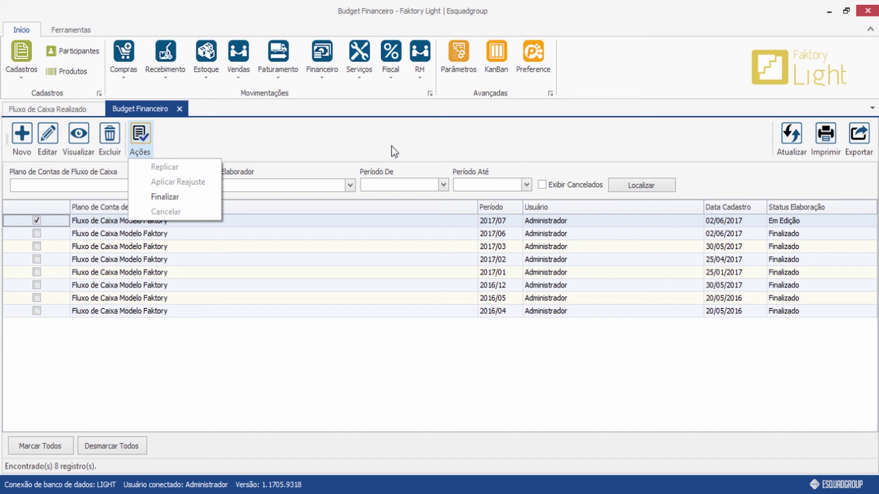
{"action": "left_click", "coordinate": [165, 197]}
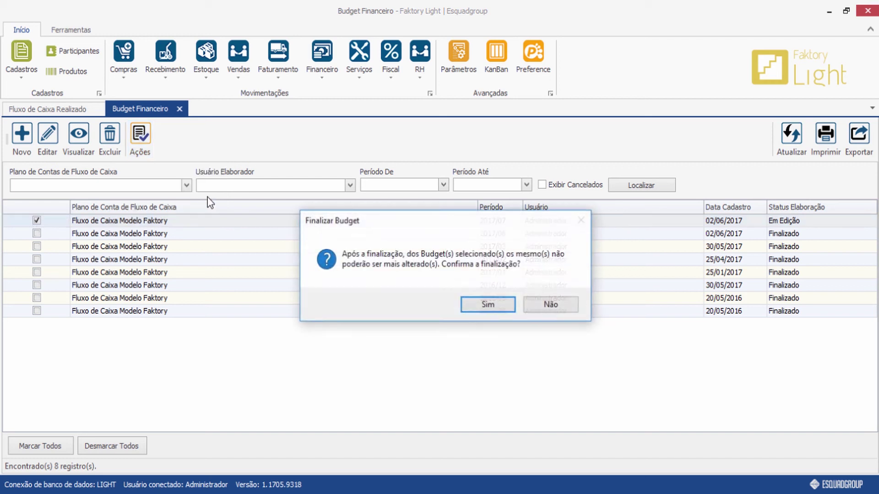
{"action": "left_click", "coordinate": [488, 302]}
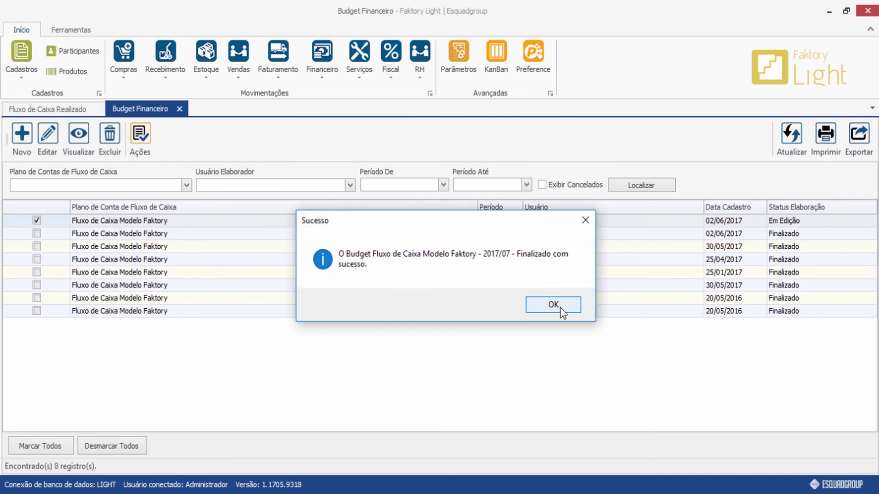
Step: Begin a readjustment of the finalized 2017/07 budget as an Acréscimo restricted to the account 2.02.005 - Energia Elétrica
{"action": "left_click", "coordinate": [554, 305]}
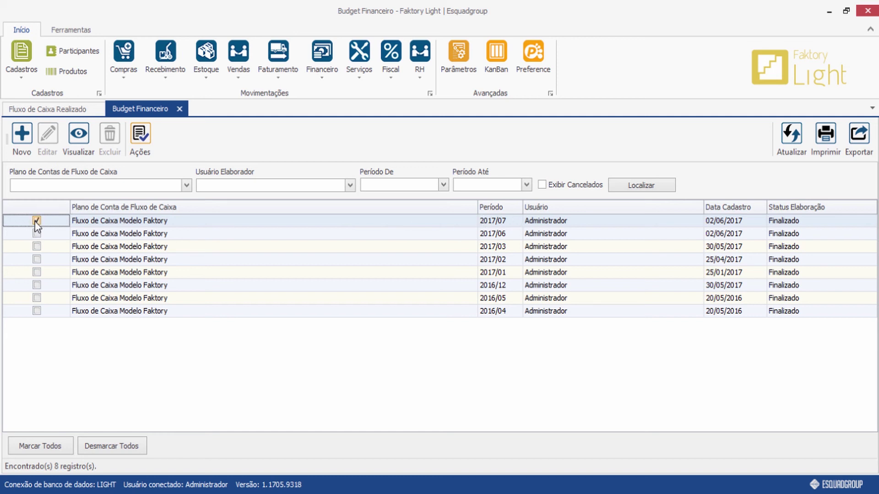
{"action": "left_click", "coordinate": [141, 145]}
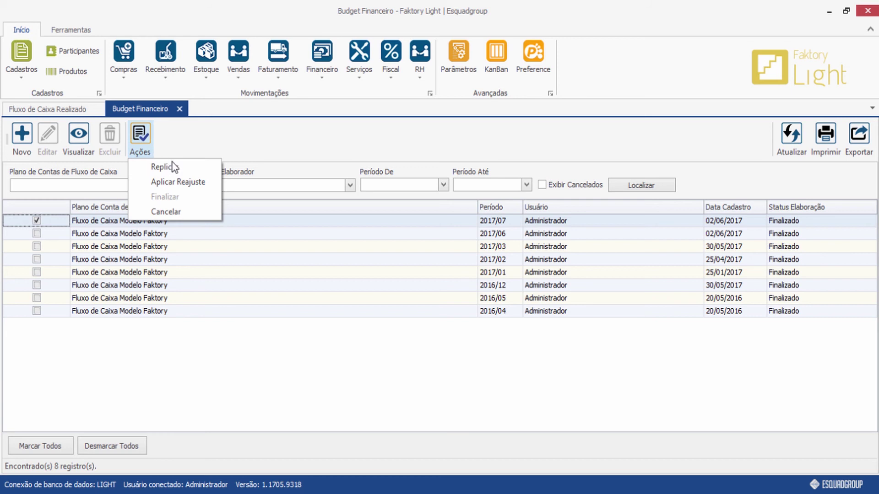
{"action": "left_click", "coordinate": [192, 182]}
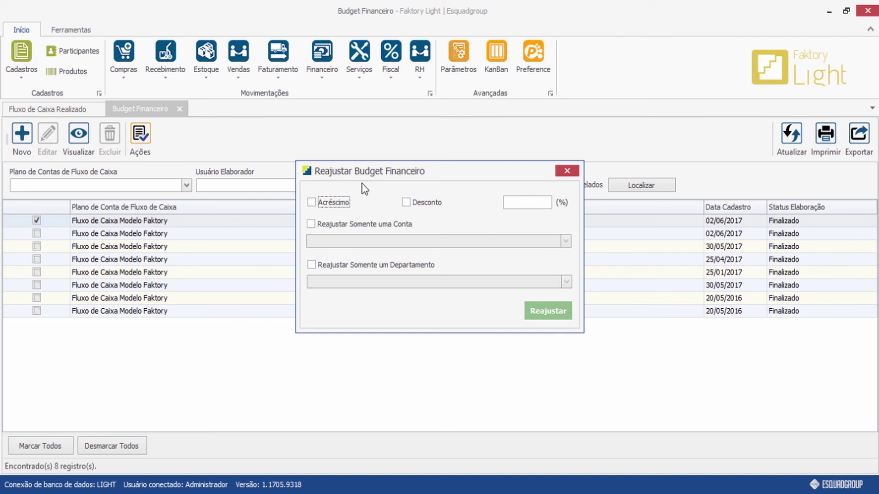
{"action": "left_click", "coordinate": [335, 199]}
{"action": "left_click", "coordinate": [327, 231]}
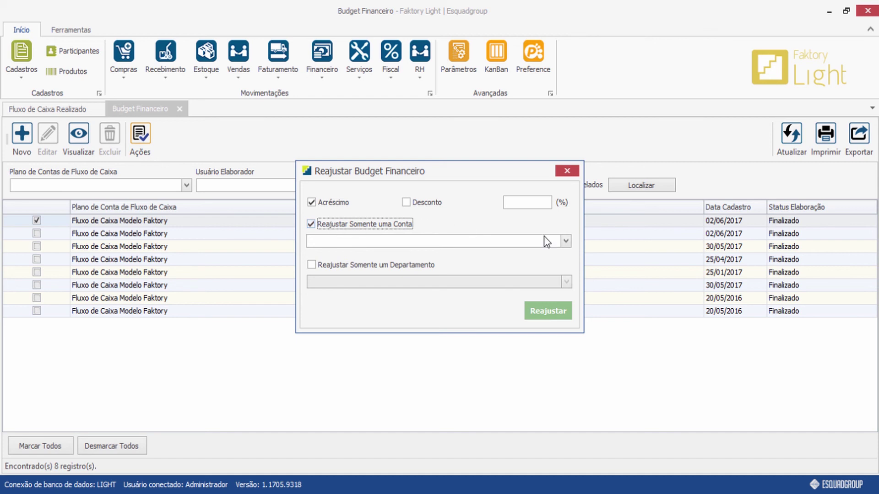
{"action": "left_click", "coordinate": [566, 241]}
{"action": "scroll", "coordinate": [525, 376], "scroll_direction": "down", "scroll_amount": 4}
{"action": "scroll", "coordinate": [524, 385], "scroll_direction": "down", "scroll_amount": 3}
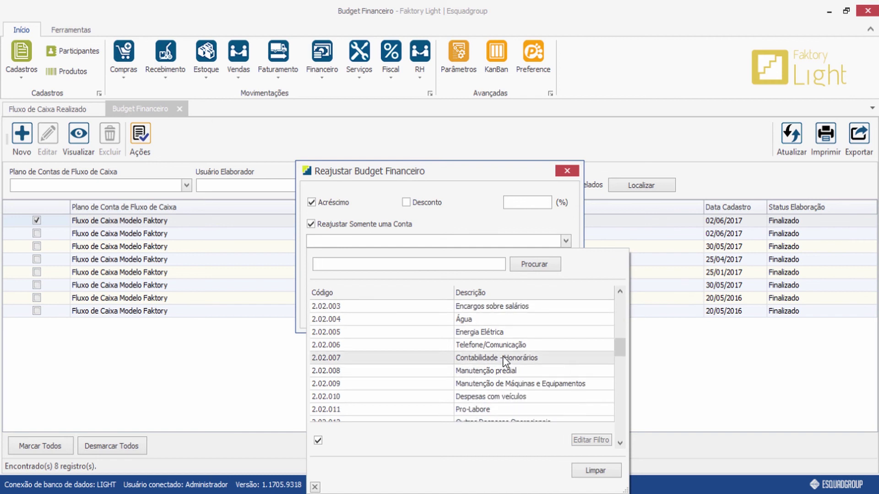
{"action": "left_click", "coordinate": [413, 334]}
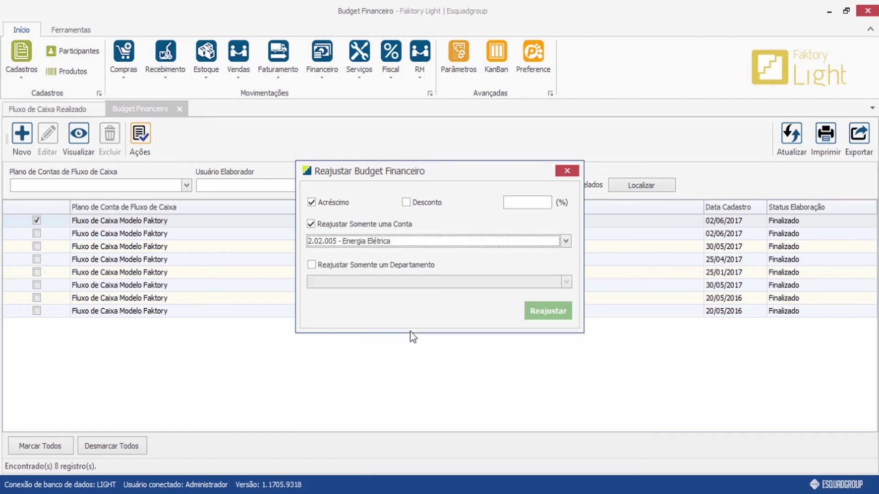
Step: Set the readjustment percentage to 3,00 and apply it to the budget
{"action": "left_click", "coordinate": [524, 202]}
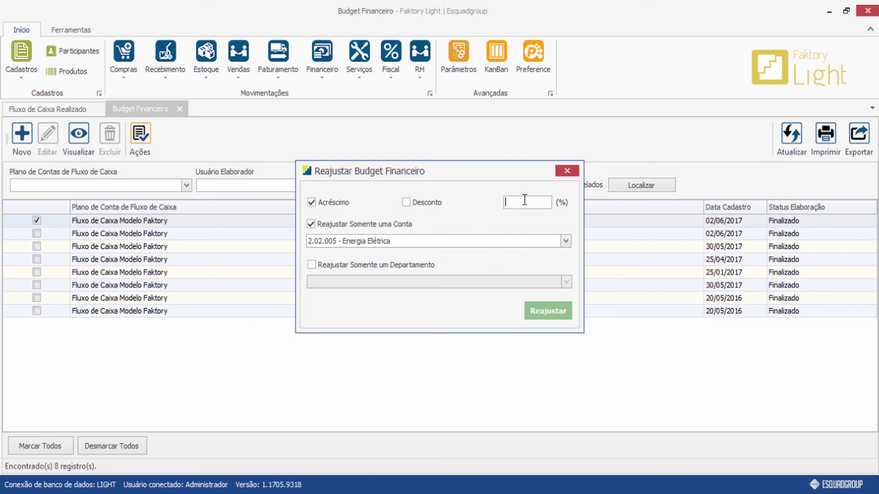
{"action": "type", "text": "3,00"}
{"action": "left_click", "coordinate": [550, 310]}
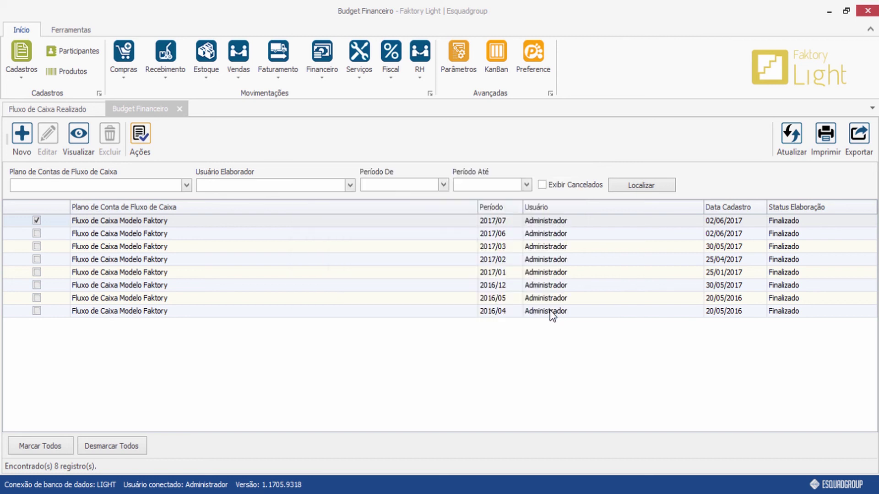
{"action": "left_click", "coordinate": [493, 306]}
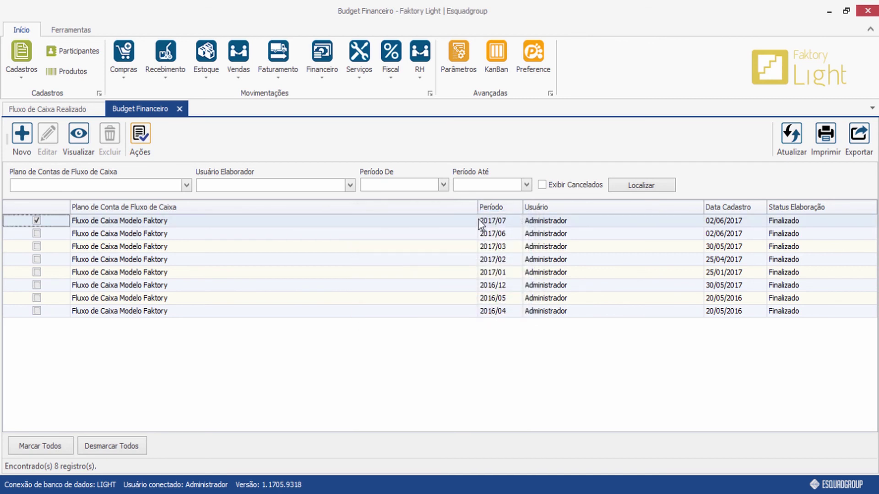
Step: View the 2017/07 budget, check the Geral value of 2.02.005 - Energia Elétrica, and close the view
{"action": "double_click", "coordinate": [221, 224]}
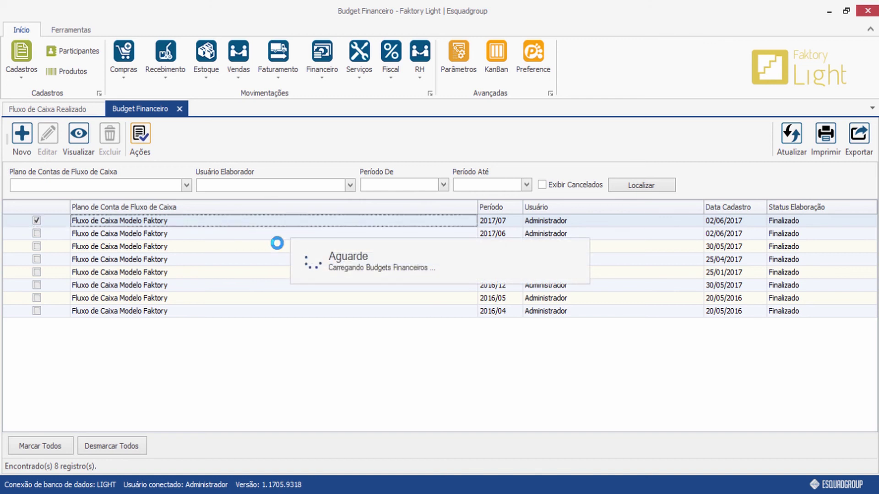
{"action": "left_click", "coordinate": [277, 350]}
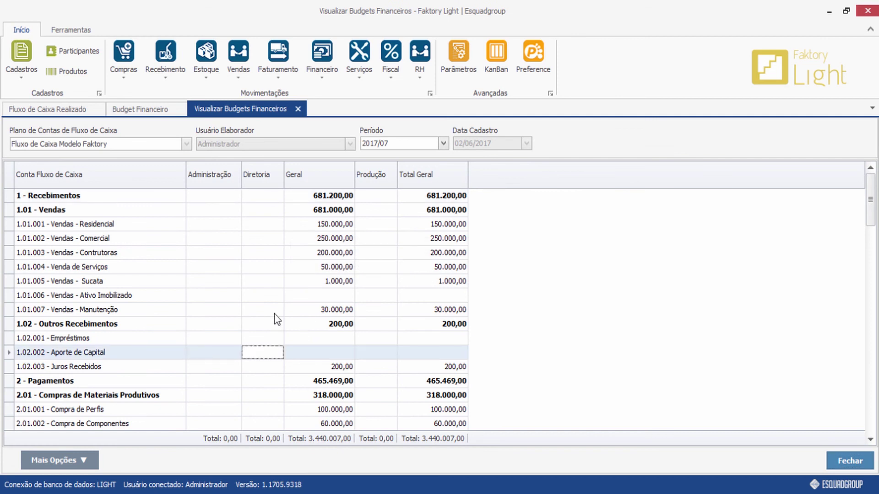
{"action": "scroll", "coordinate": [274, 312], "scroll_direction": "down", "scroll_amount": 4}
{"action": "scroll", "coordinate": [274, 312], "scroll_direction": "down", "scroll_amount": 2}
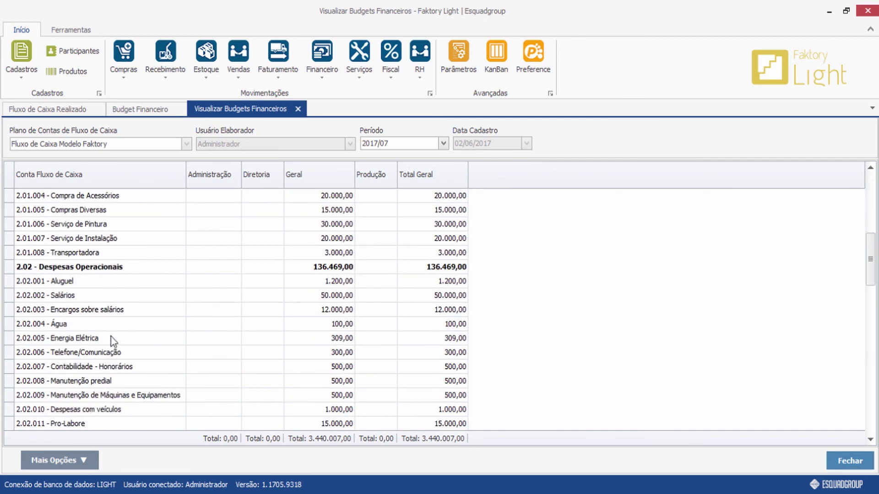
{"action": "left_click", "coordinate": [111, 341]}
{"action": "left_click", "coordinate": [330, 340]}
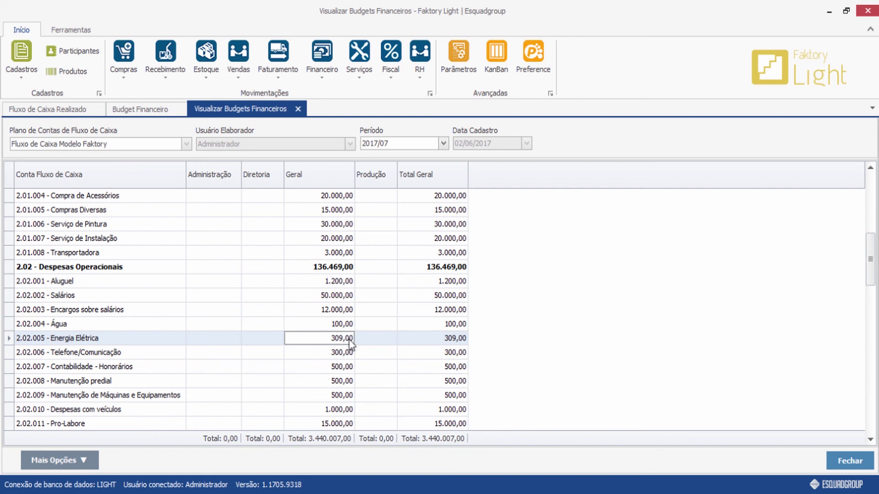
{"action": "left_click", "coordinate": [856, 463]}
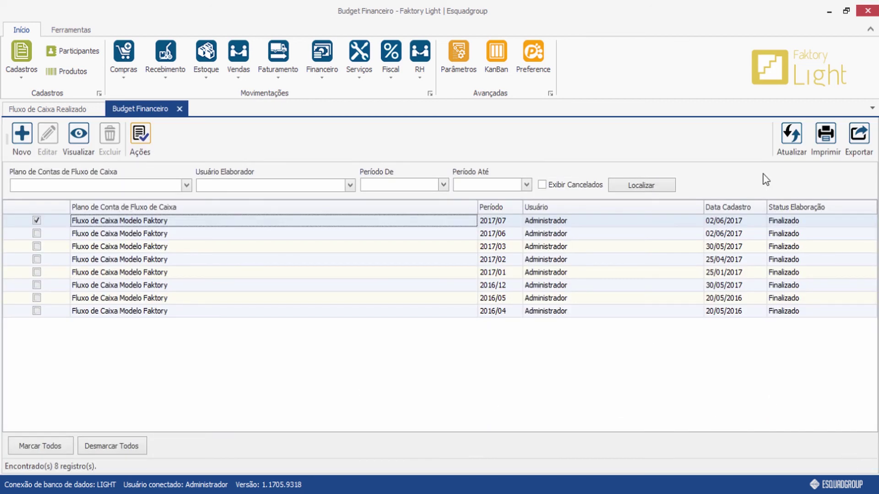
Step: Refresh the budget list and create a new budget with the Fluxo de Caixa Modelo Faktory plan for period 2017/08
{"action": "left_click", "coordinate": [792, 141]}
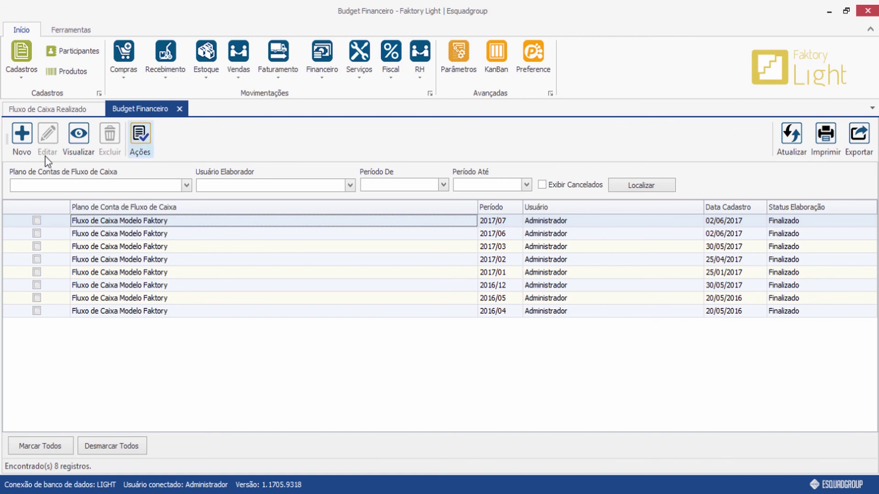
{"action": "left_click", "coordinate": [23, 138]}
{"action": "left_click", "coordinate": [186, 144]}
{"action": "left_click", "coordinate": [101, 211]}
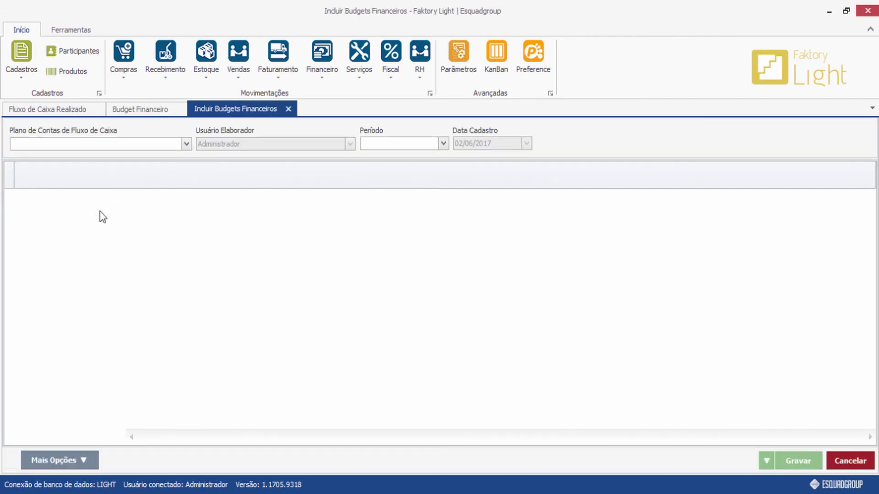
{"action": "left_click", "coordinate": [443, 145]}
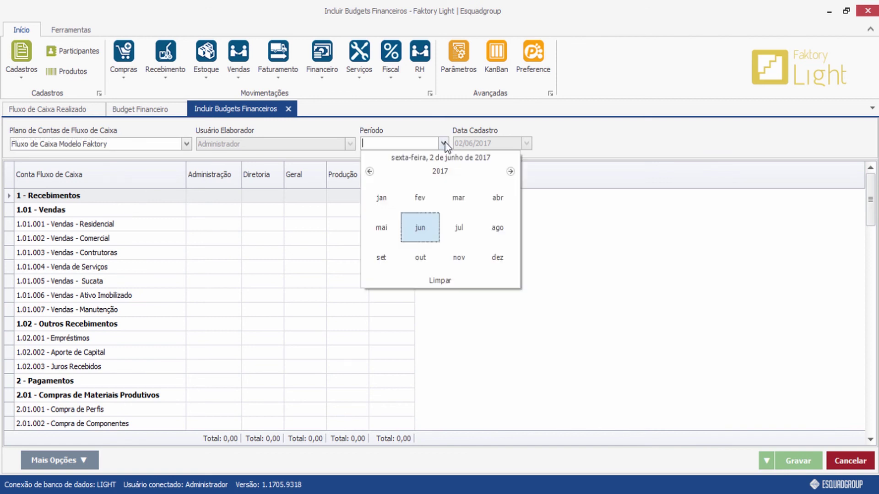
{"action": "left_click", "coordinate": [499, 231]}
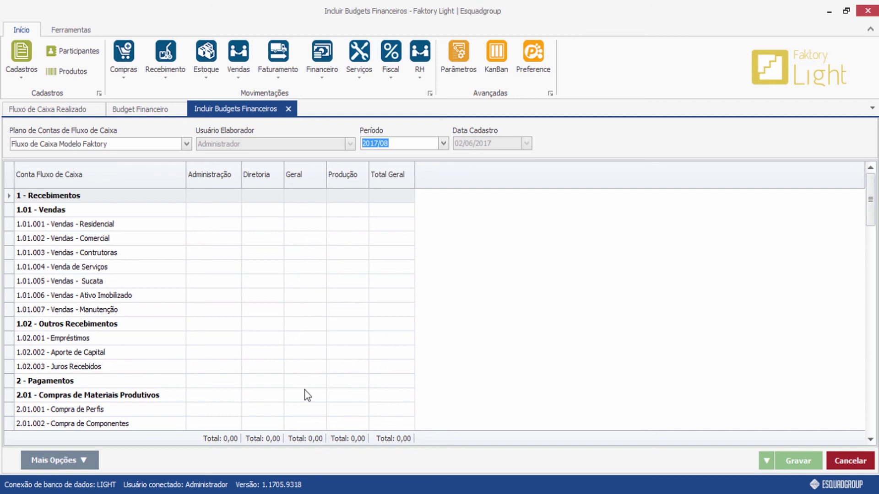
Step: Import the average of values from period 2017/03 to 2017/06 into the new budget
{"action": "left_click", "coordinate": [86, 461]}
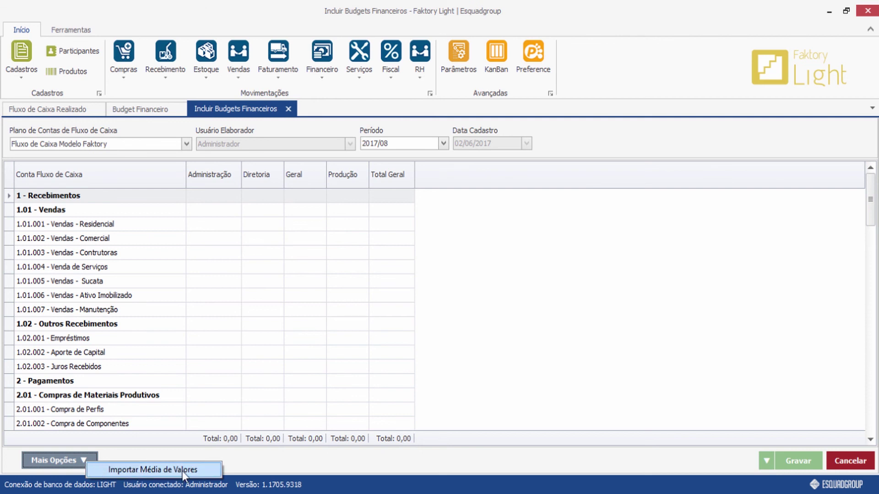
{"action": "left_click", "coordinate": [182, 470]}
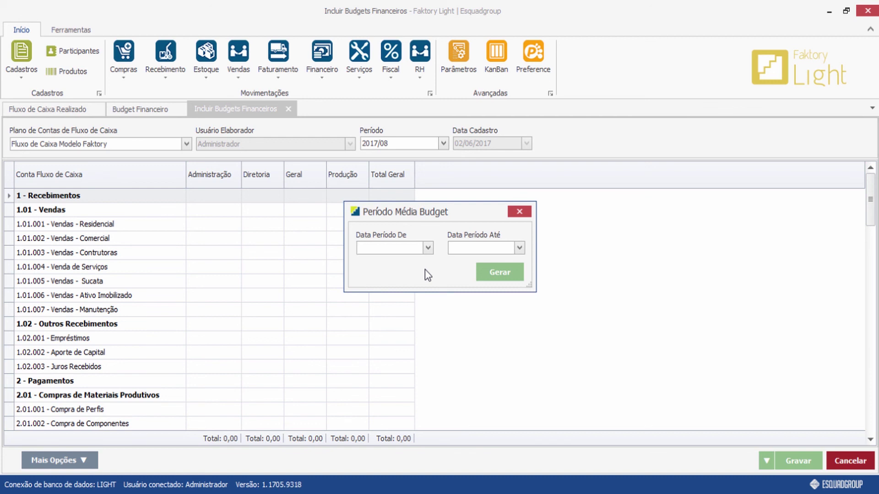
{"action": "left_click", "coordinate": [428, 248]}
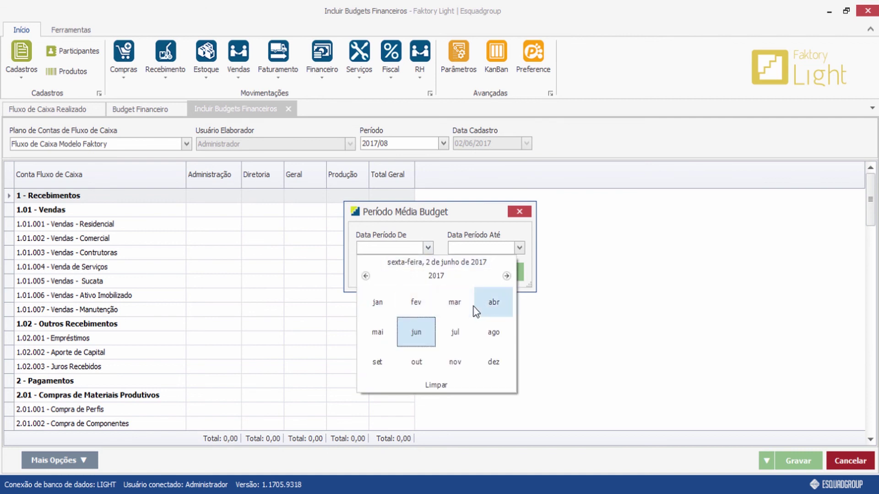
{"action": "left_click", "coordinate": [471, 304]}
{"action": "left_click", "coordinate": [518, 248]}
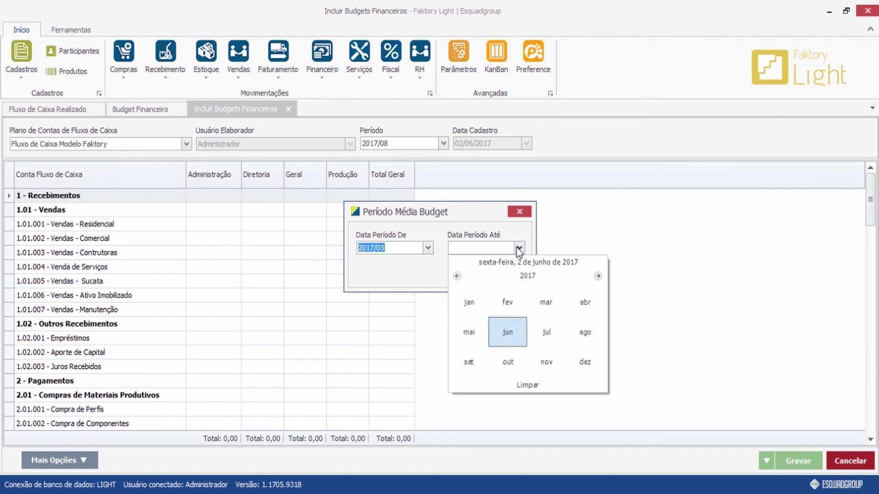
{"action": "left_click", "coordinate": [503, 320]}
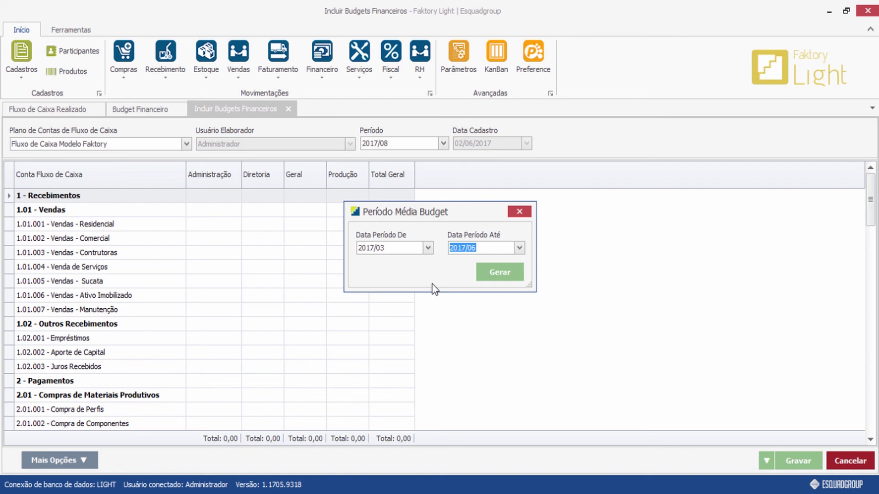
{"action": "left_click", "coordinate": [384, 248]}
{"action": "left_click", "coordinate": [472, 249]}
{"action": "left_click", "coordinate": [498, 275]}
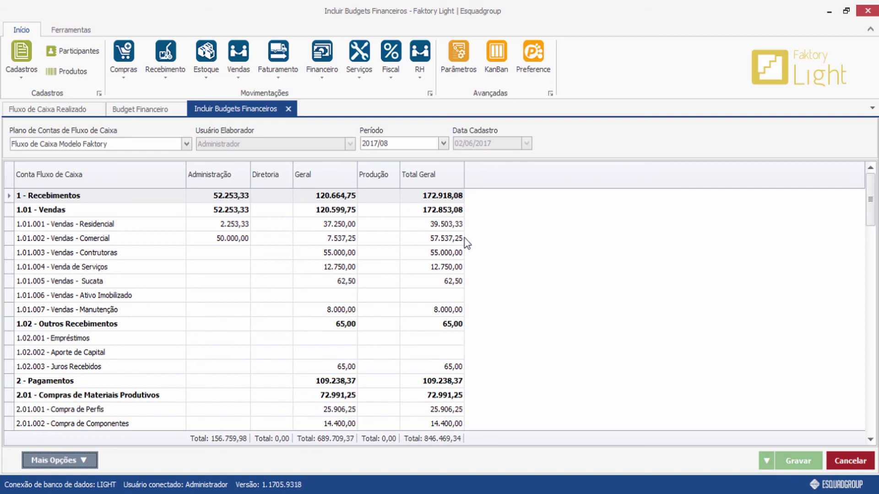
Step: Set the Geral value of 2.01.007 - Serviço de Instalação to 5.000,00
{"action": "mouse_move", "coordinate": [869, 200]}
{"action": "left_mouse_down"}
{"action": "mouse_move", "coordinate": [870, 389]}
{"action": "mouse_move", "coordinate": [870, 199]}
{"action": "left_mouse_up"}
{"action": "scroll", "coordinate": [543, 310], "scroll_direction": "down", "scroll_amount": 4}
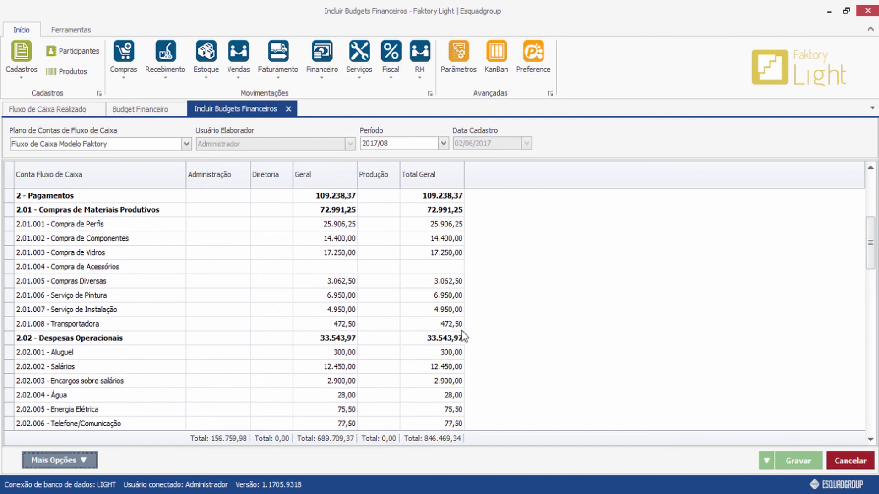
{"action": "left_click", "coordinate": [349, 311]}
{"action": "left_click", "coordinate": [328, 310]}
{"action": "left_click_drag", "start_coordinate": [314, 311], "coordinate": [371, 319]}
{"action": "type", "text": "5000"}
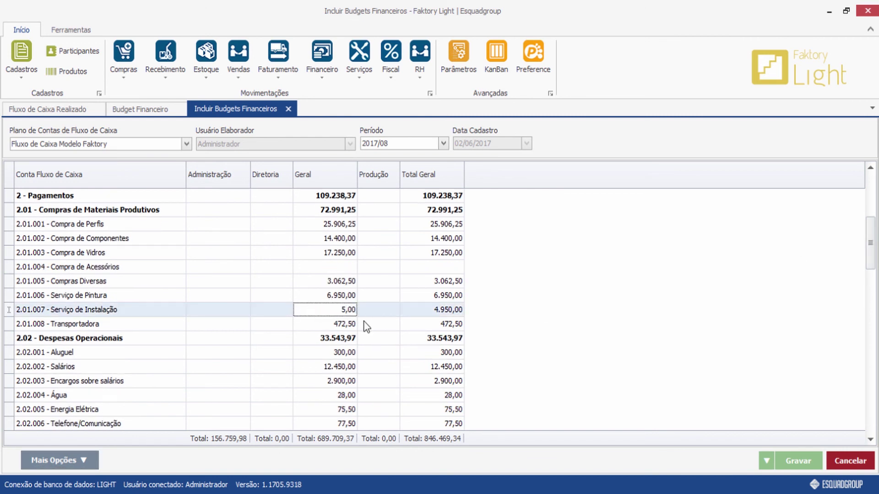
{"action": "key", "text": "Tab"}
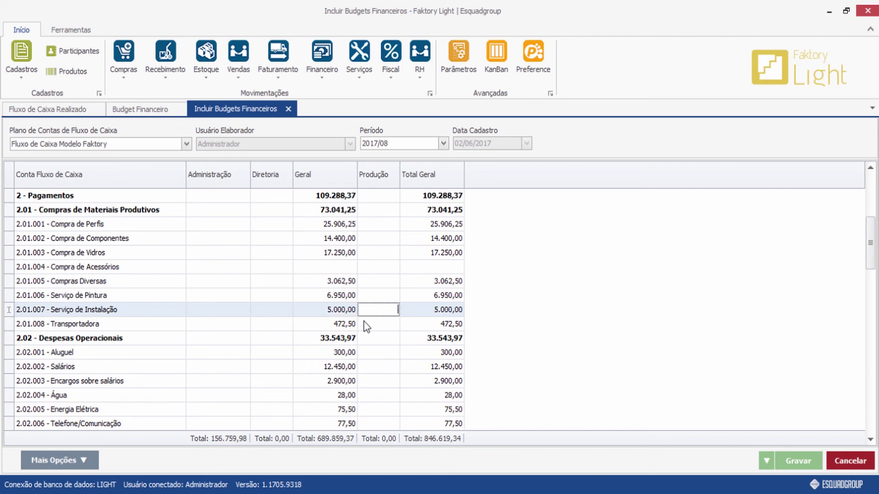